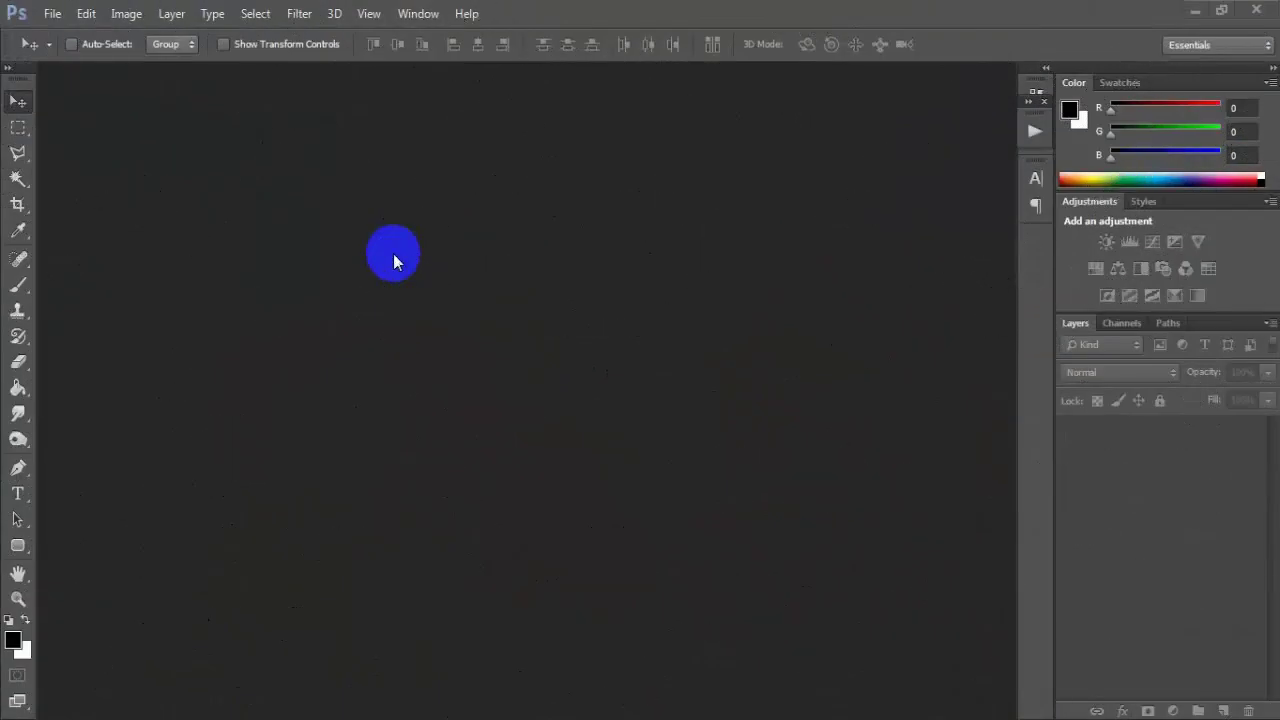
Open the forest portrait photo 1 (7).jpeg from its folder
left_click(52, 13)
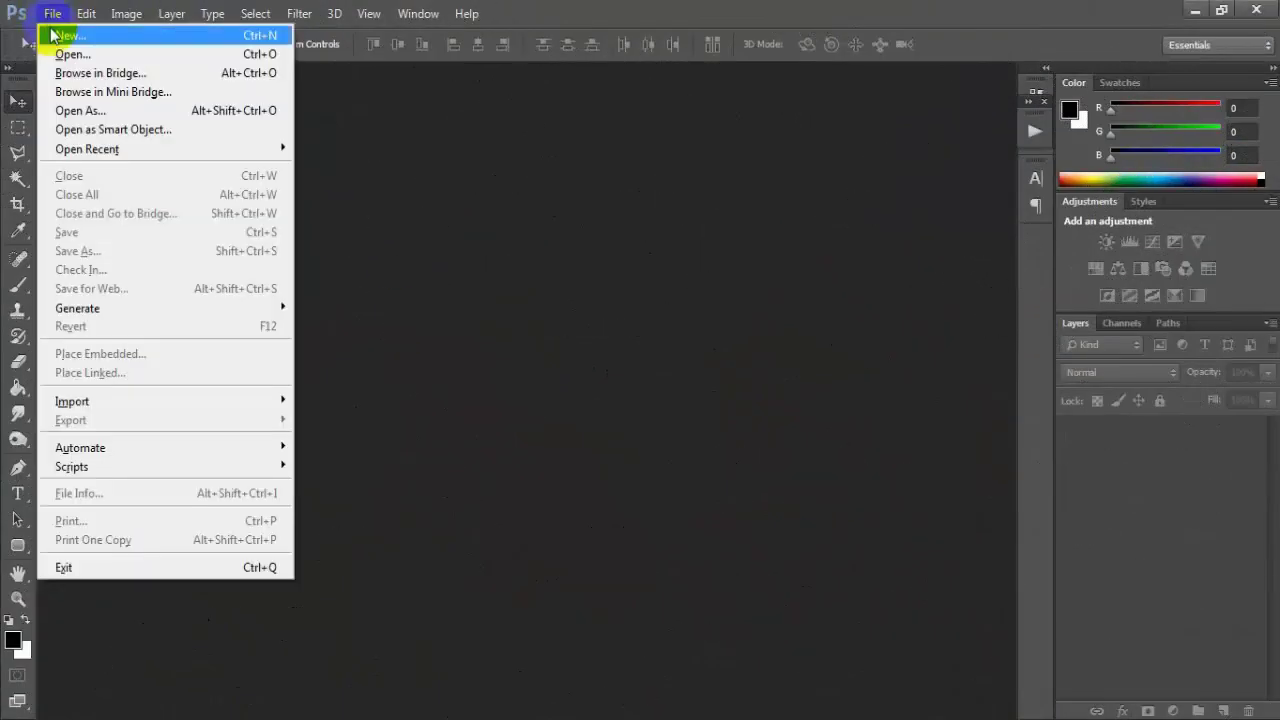
left_click(107, 57)
left_click(531, 165)
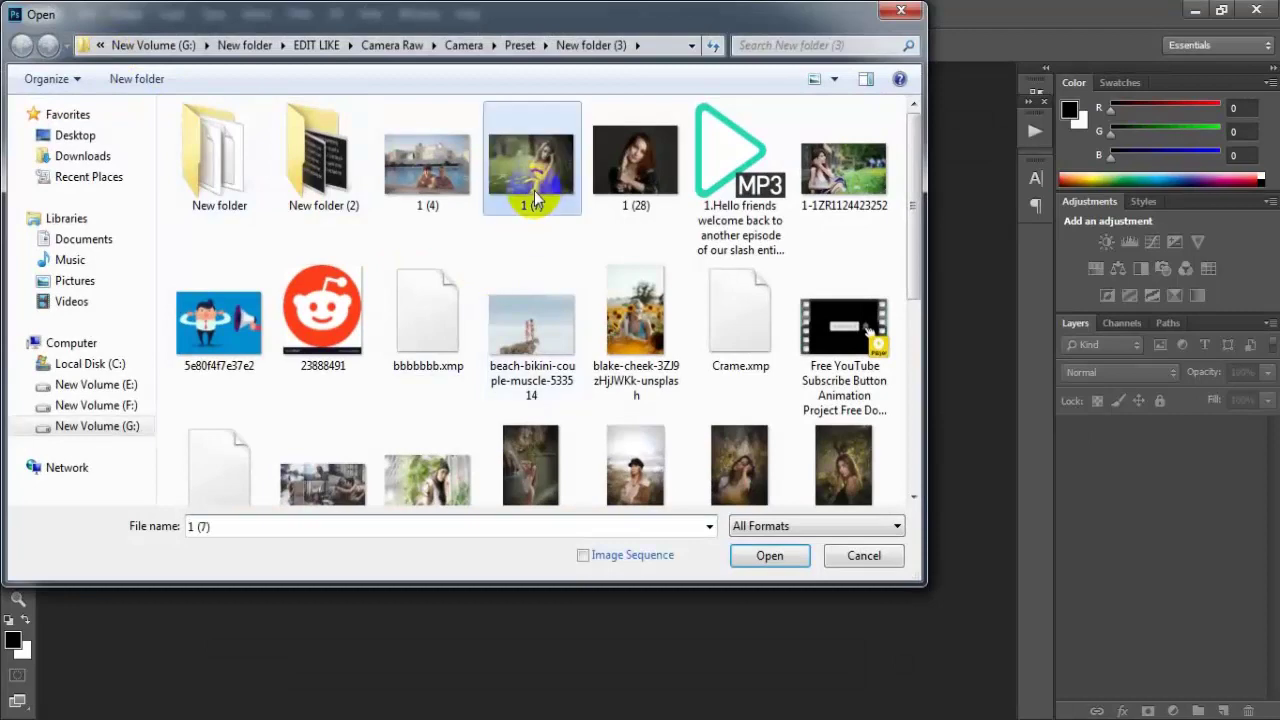
left_click(773, 557)
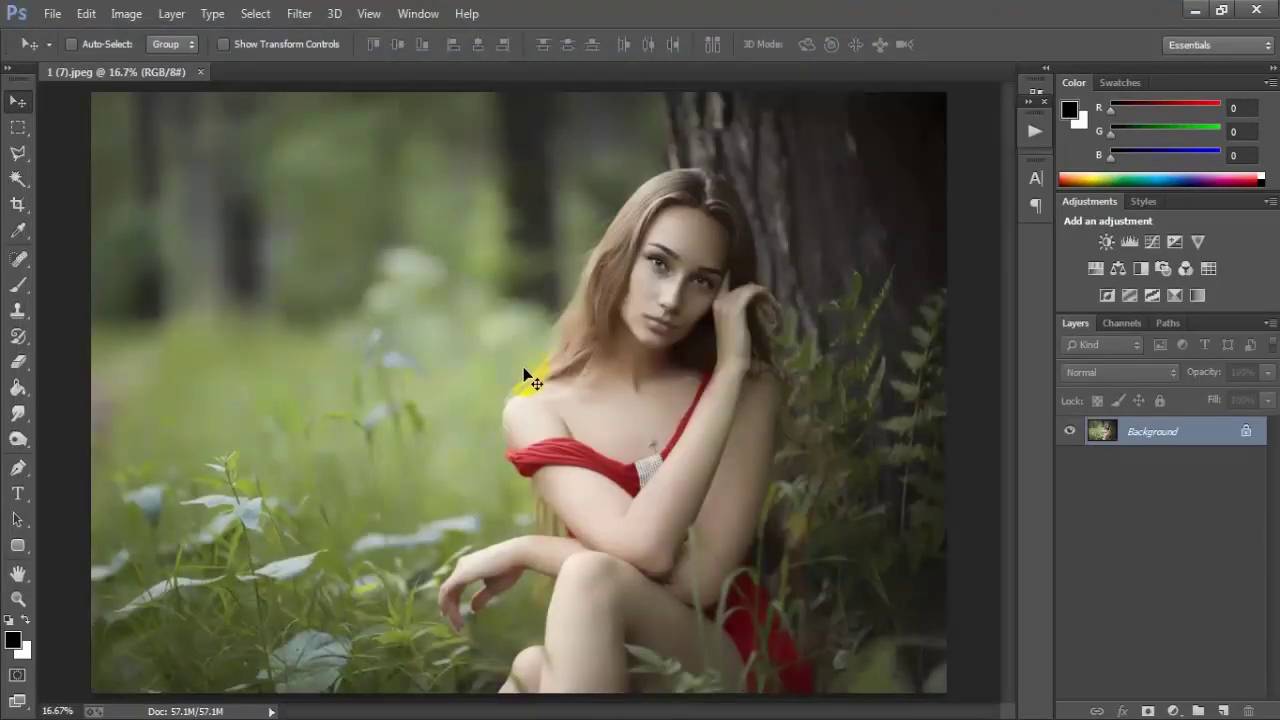
Duplicate the background layer with Ctrl+J and launch the Camera Raw Filter on it
scroll(533, 383, "down", 1)
key("ctrl+j")
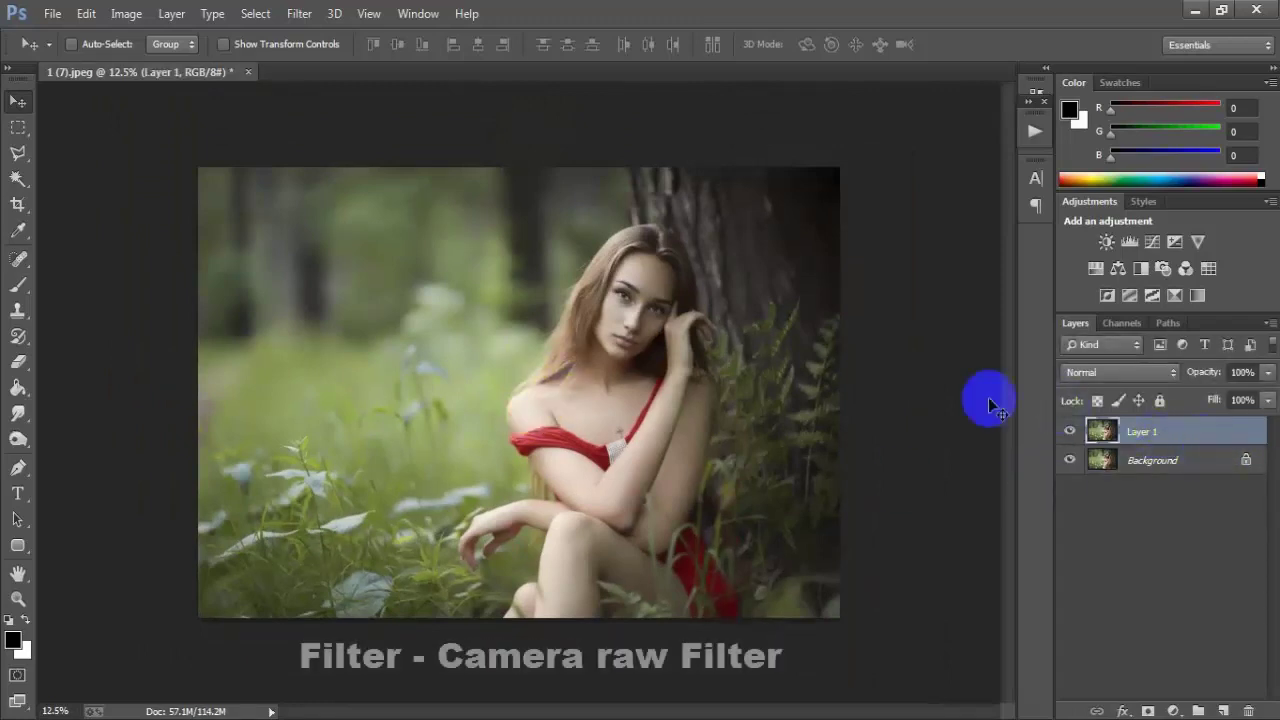
left_click(299, 14)
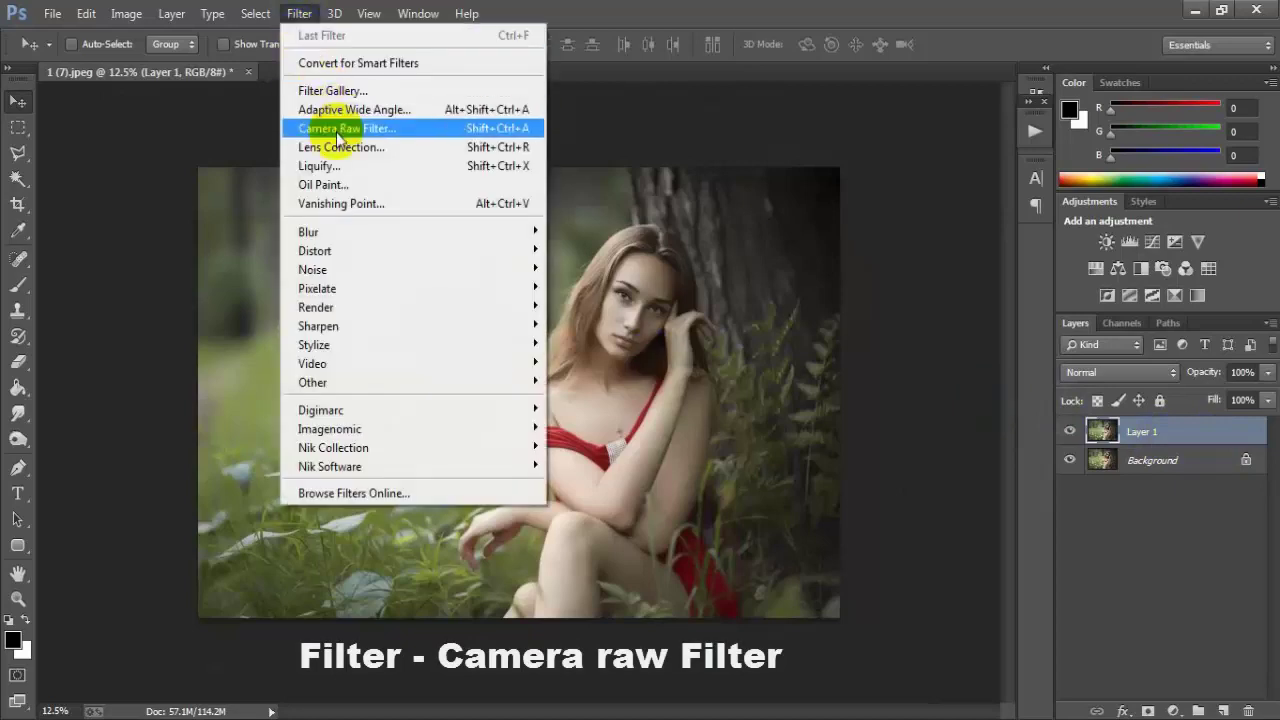
left_click(440, 129)
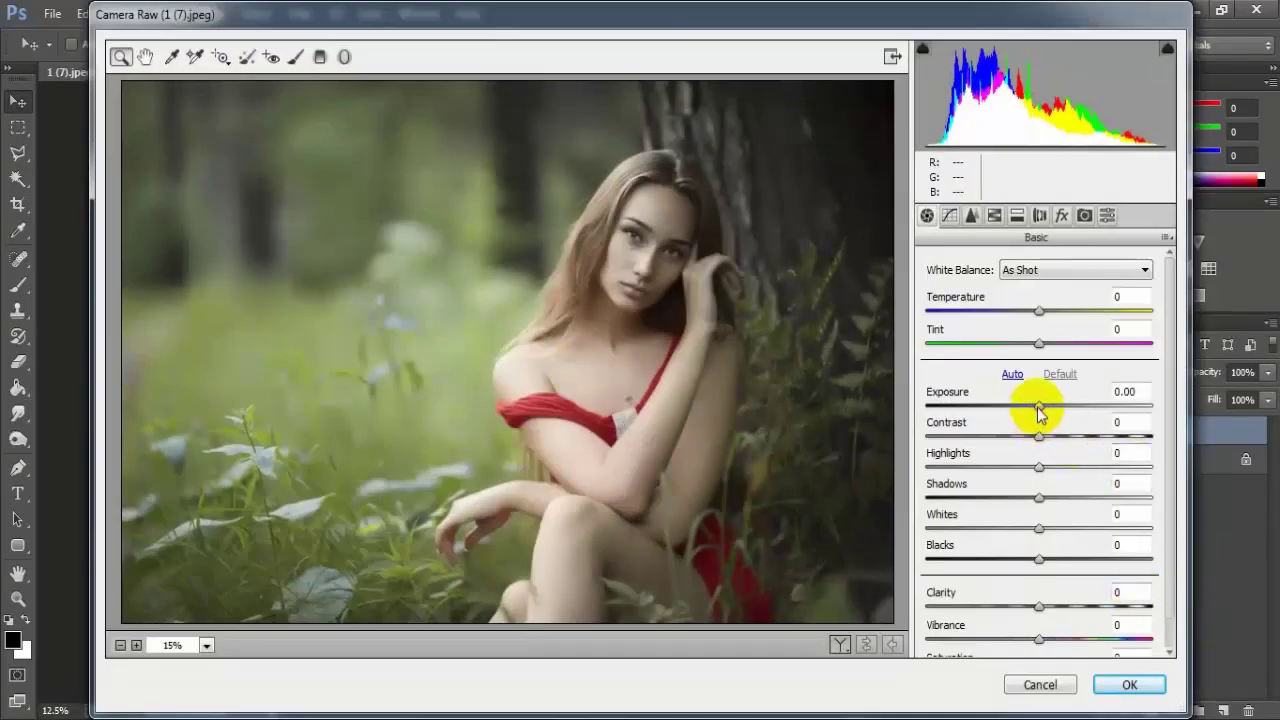
In the Basic panel, set Exposure to +0.50 and Highlights to -100
left_click_drag(1040, 413, 1050, 410)
left_click(1039, 469)
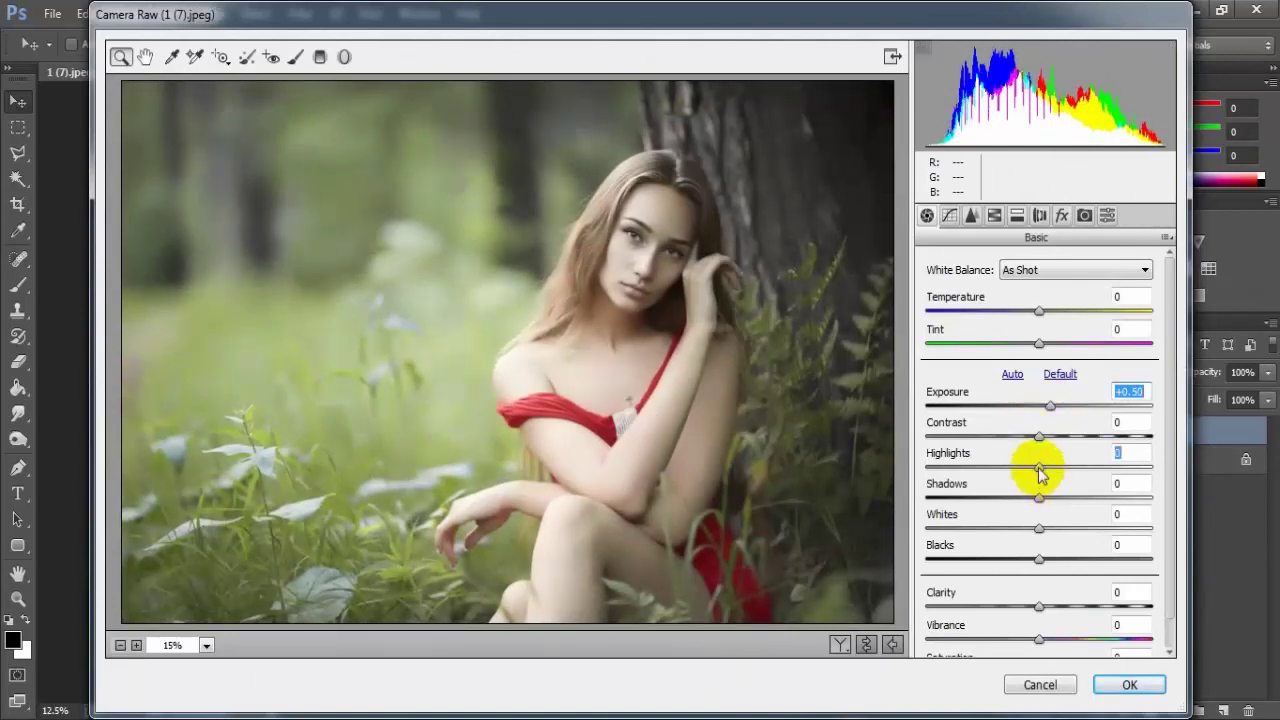
left_click_drag(1040, 470, 927, 468)
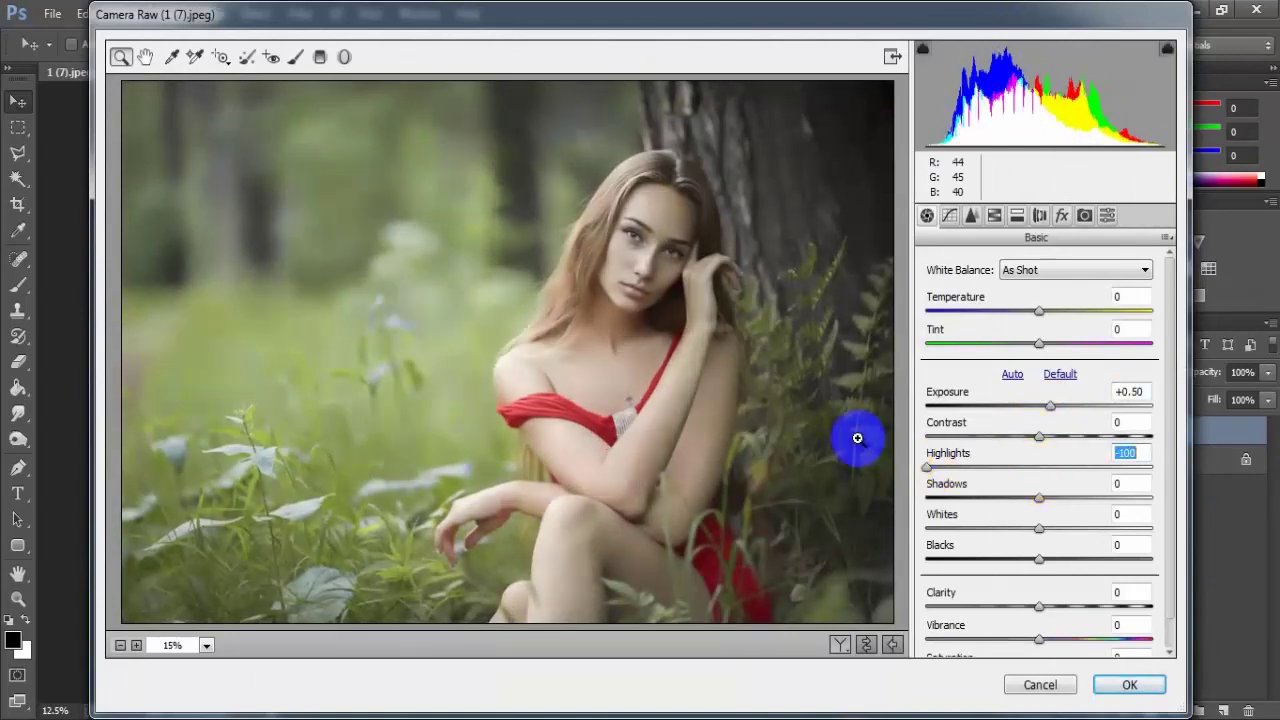
Build a point tone curve with lifted blacks, a 129/128 midpoint and whites capped at 241
left_click(948, 218)
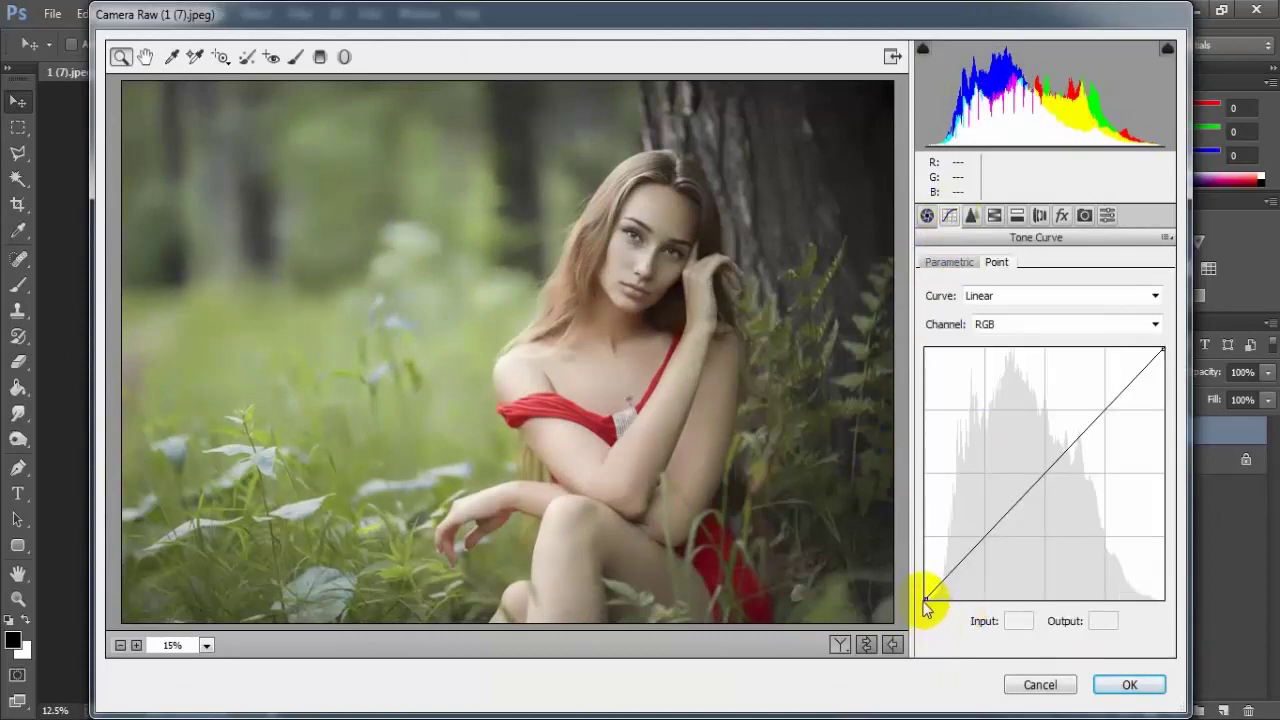
mouse_move(924, 597)
left_mouse_down()
mouse_move(931, 575)
mouse_move(943, 580)
left_mouse_up()
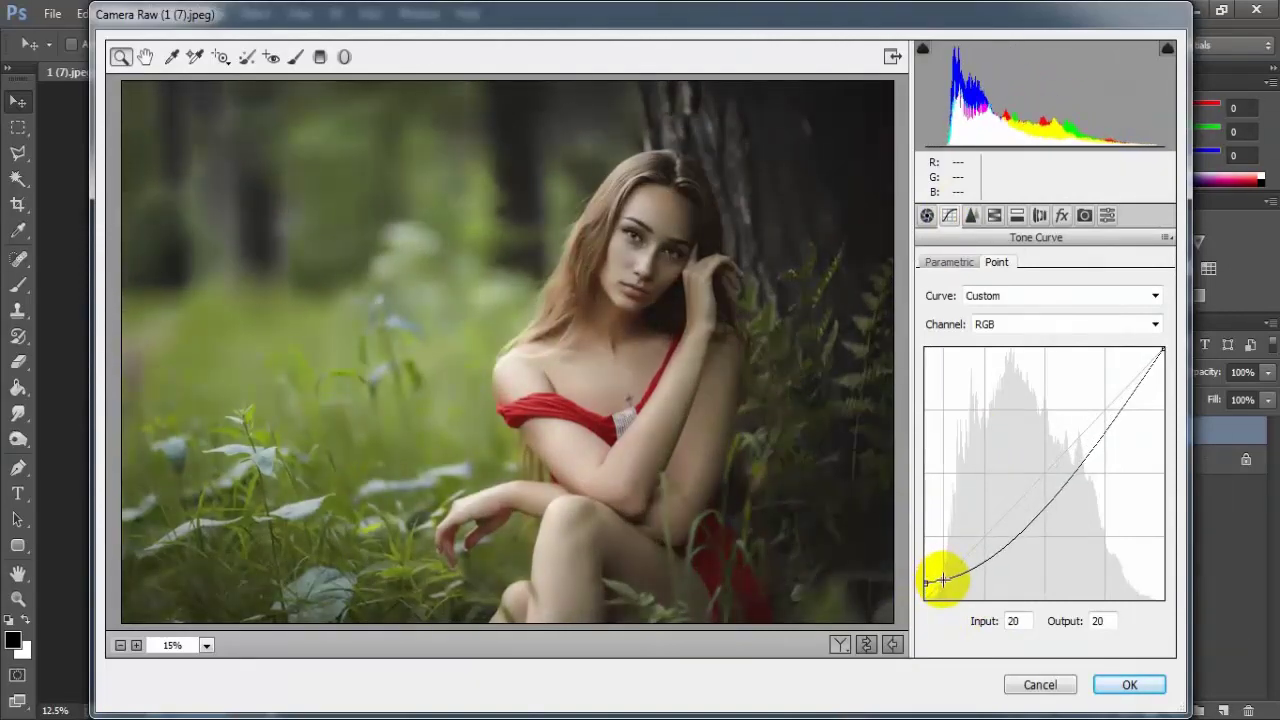
left_click_drag(1047, 500, 1043, 474)
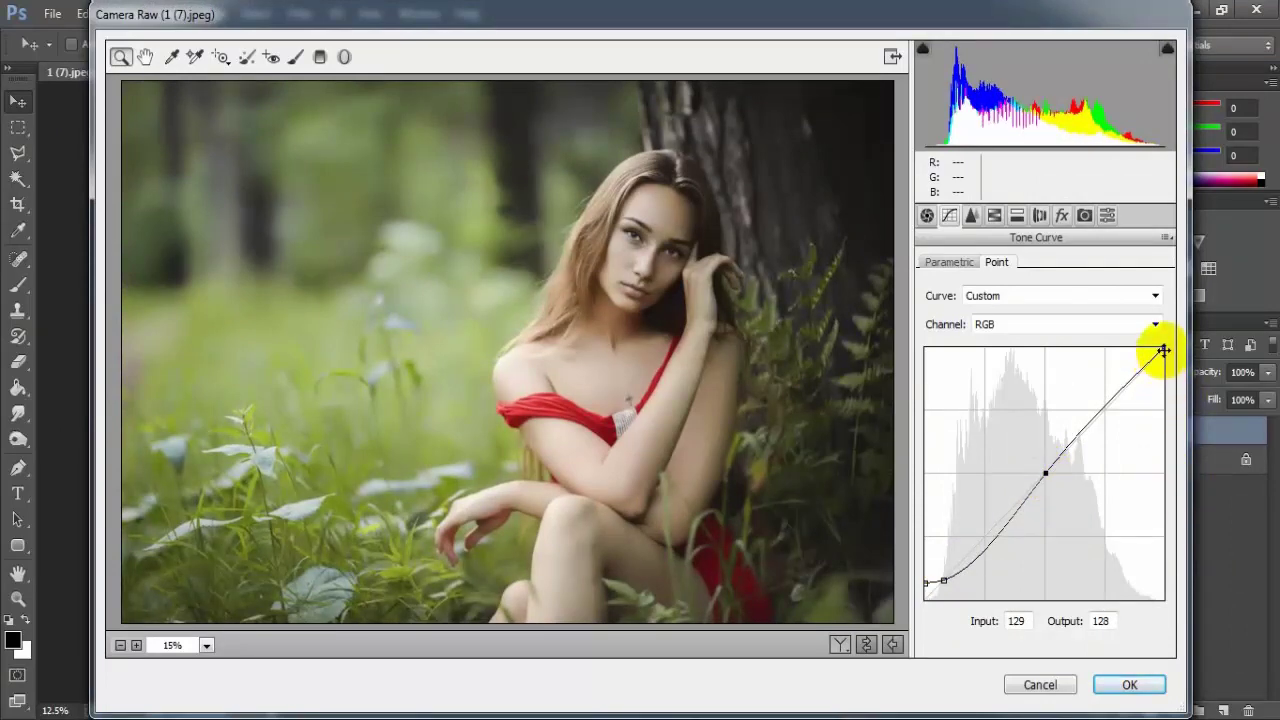
left_click_drag(1163, 351, 1170, 361)
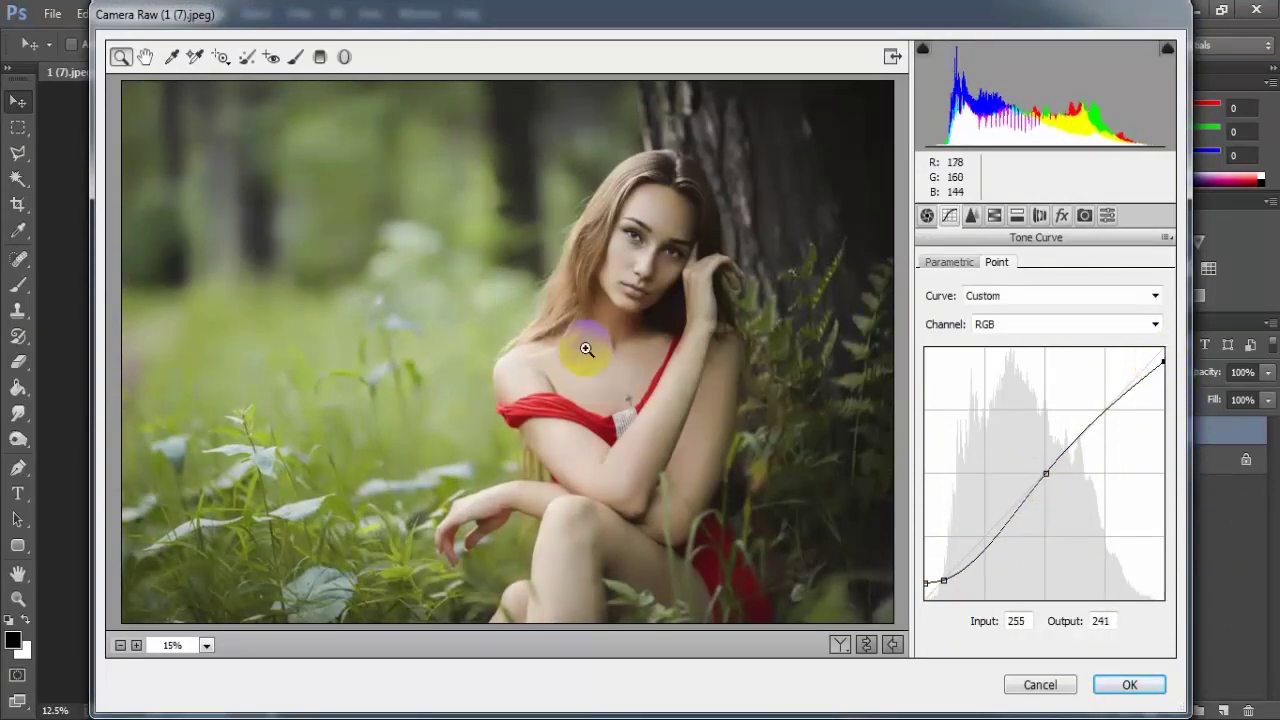
Set the HSL hue sliders to Oranges +5, Yellows -73 and Greens -100
left_click(996, 218)
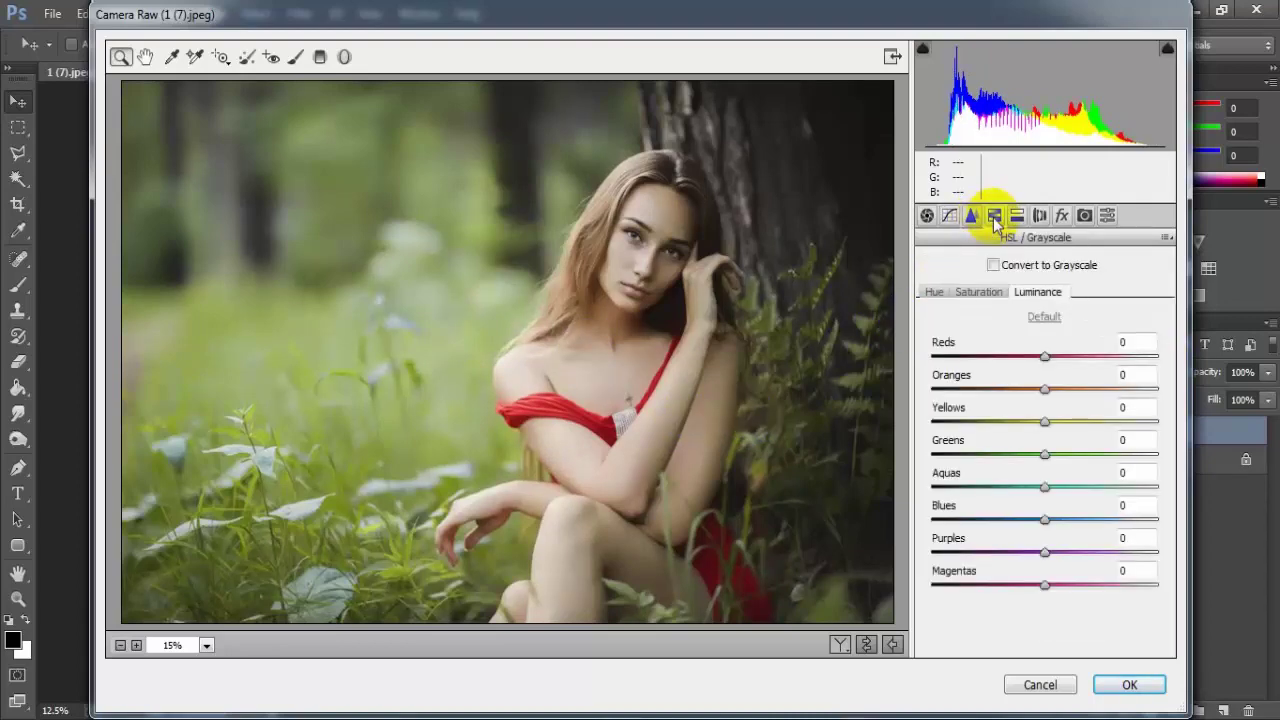
left_click(934, 293)
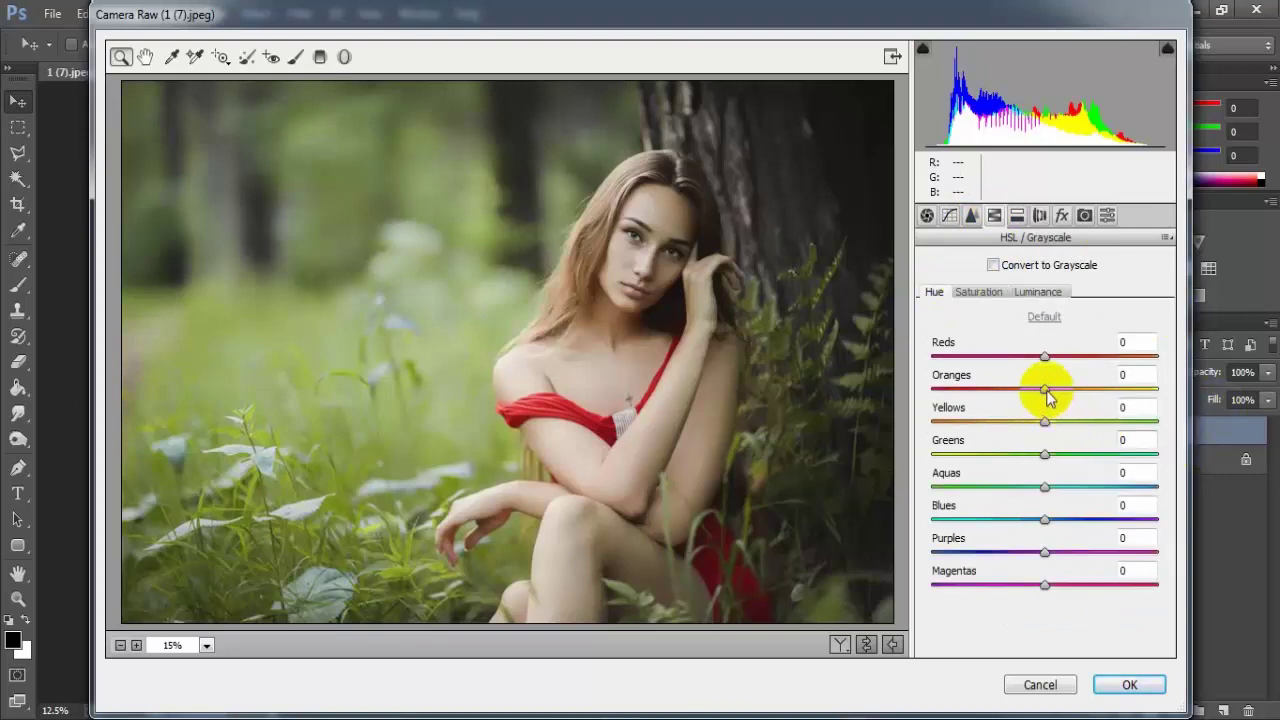
left_click_drag(1045, 390, 1050, 396)
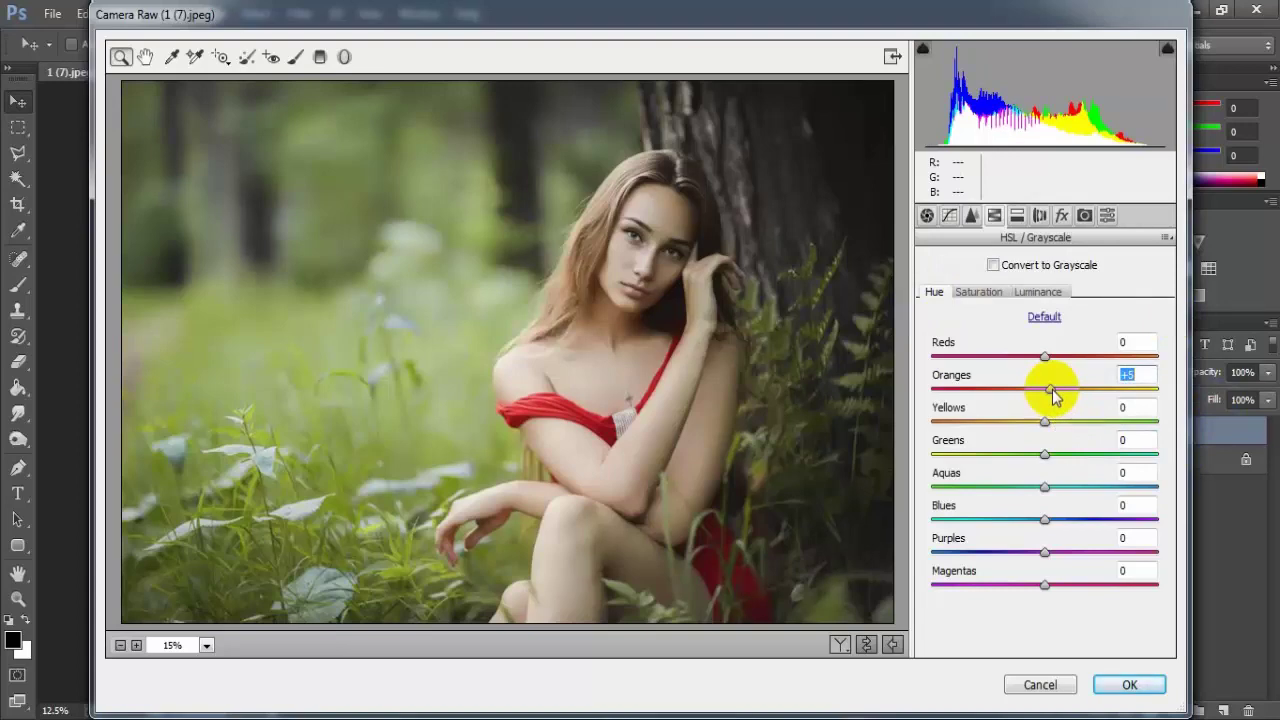
left_click_drag(1045, 421, 957, 428)
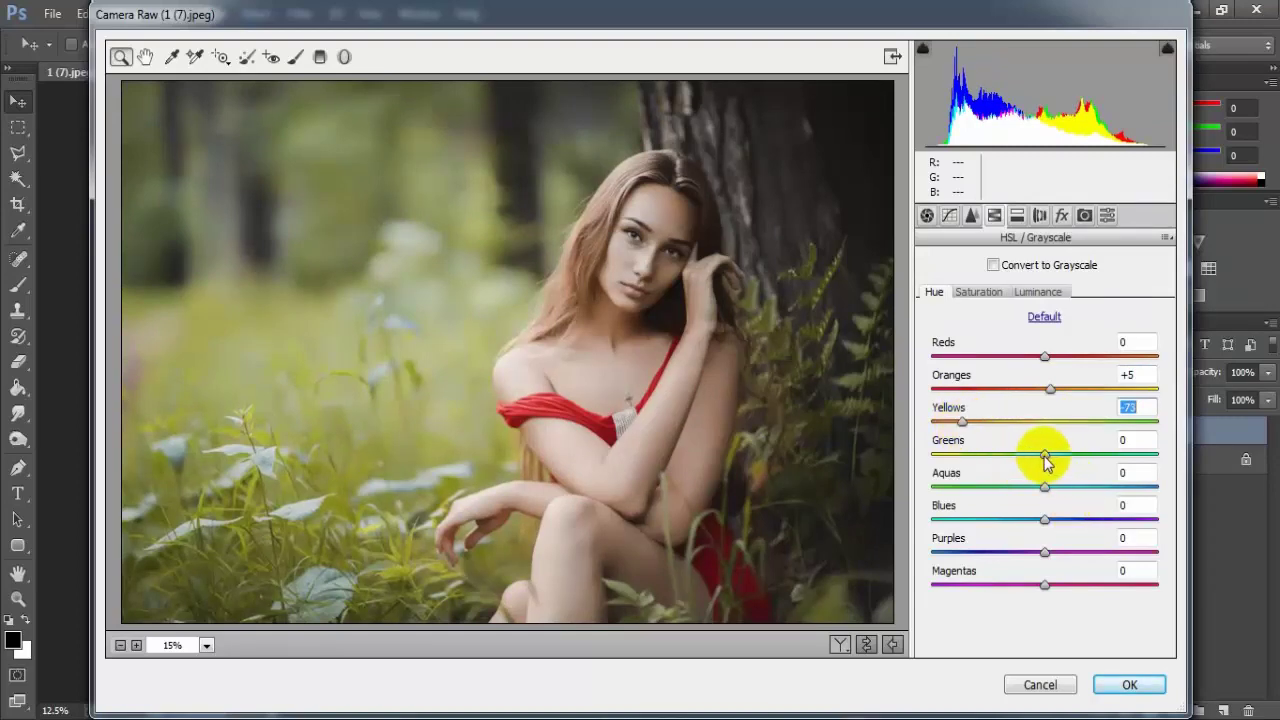
left_click_drag(1047, 456, 922, 462)
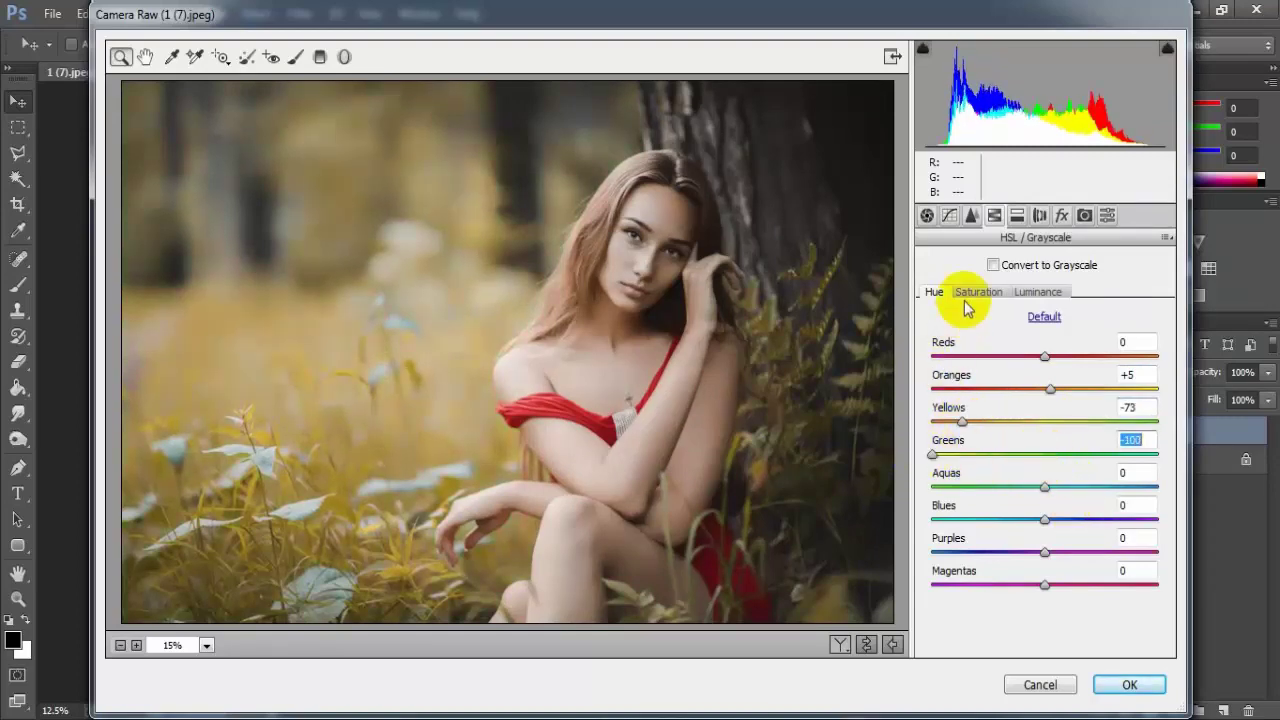
Set HSL saturation to Yellows +31, Greens -100, Aquas -100, and Oranges luminance to +15
left_click(976, 296)
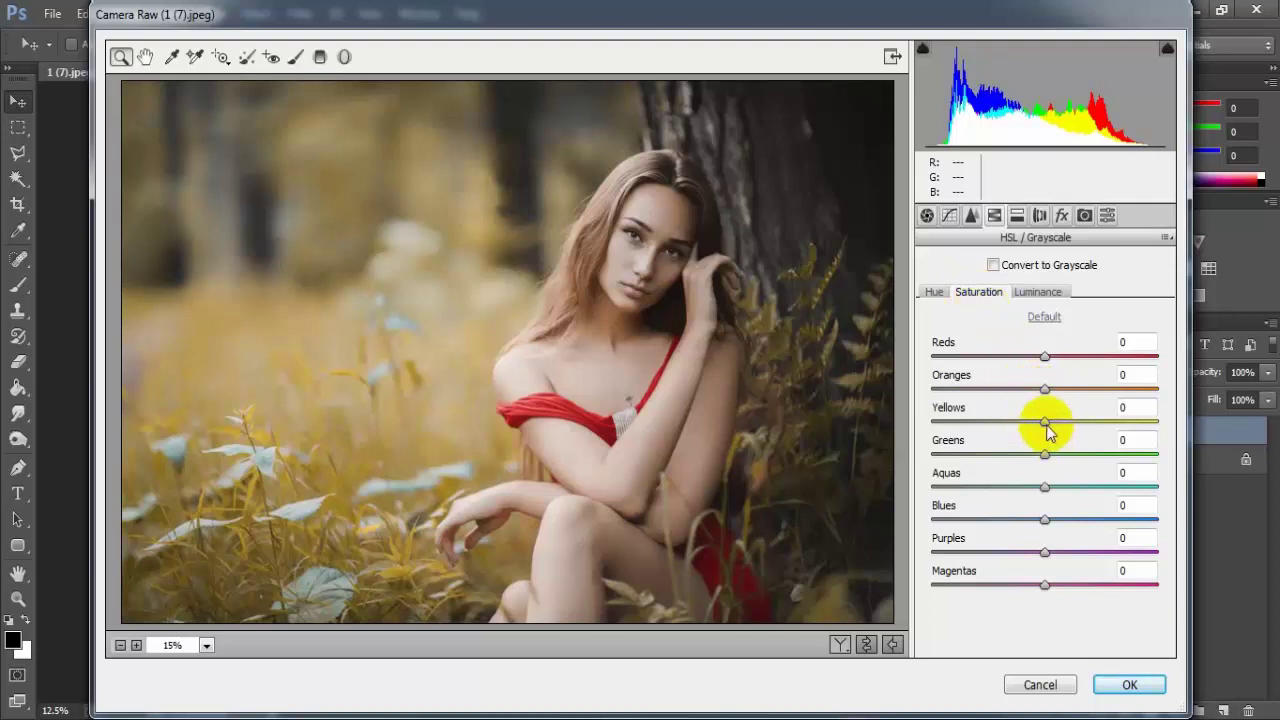
mouse_move(1045, 425)
left_mouse_down()
mouse_move(1080, 427)
mouse_move(1043, 457)
mouse_move(949, 449)
mouse_move(916, 463)
left_mouse_up()
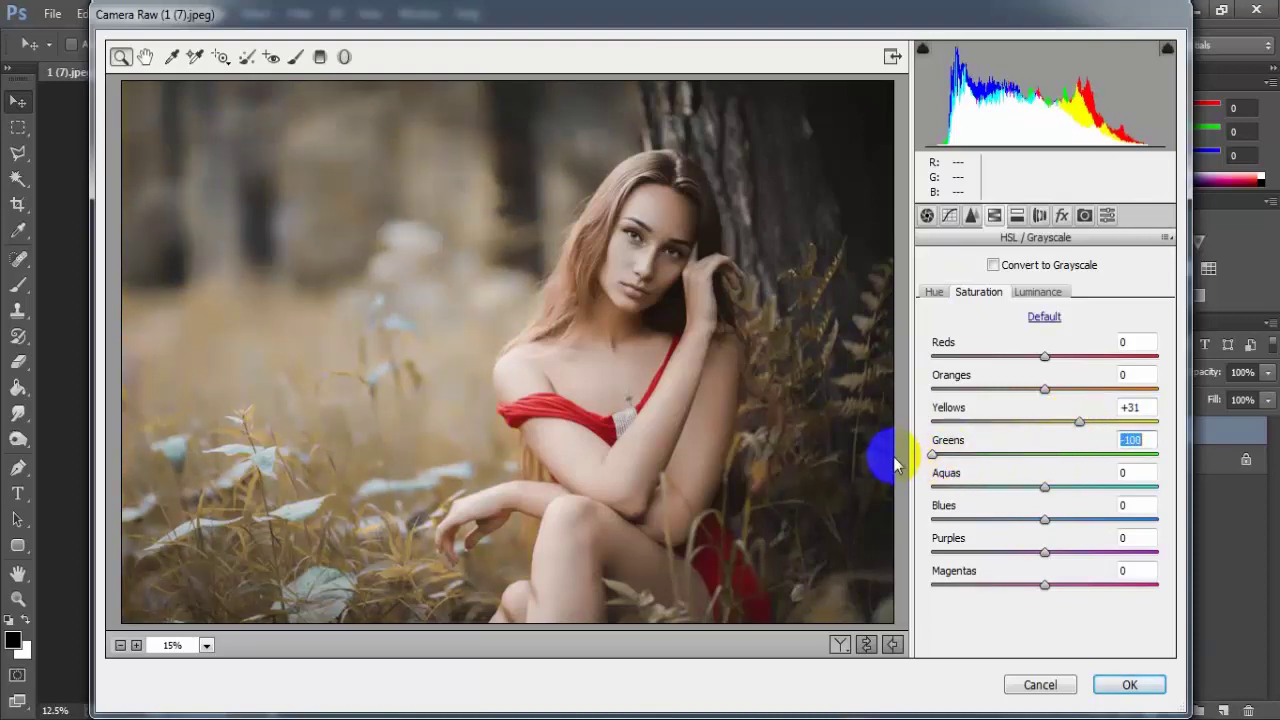
left_click_drag(1043, 490, 849, 491)
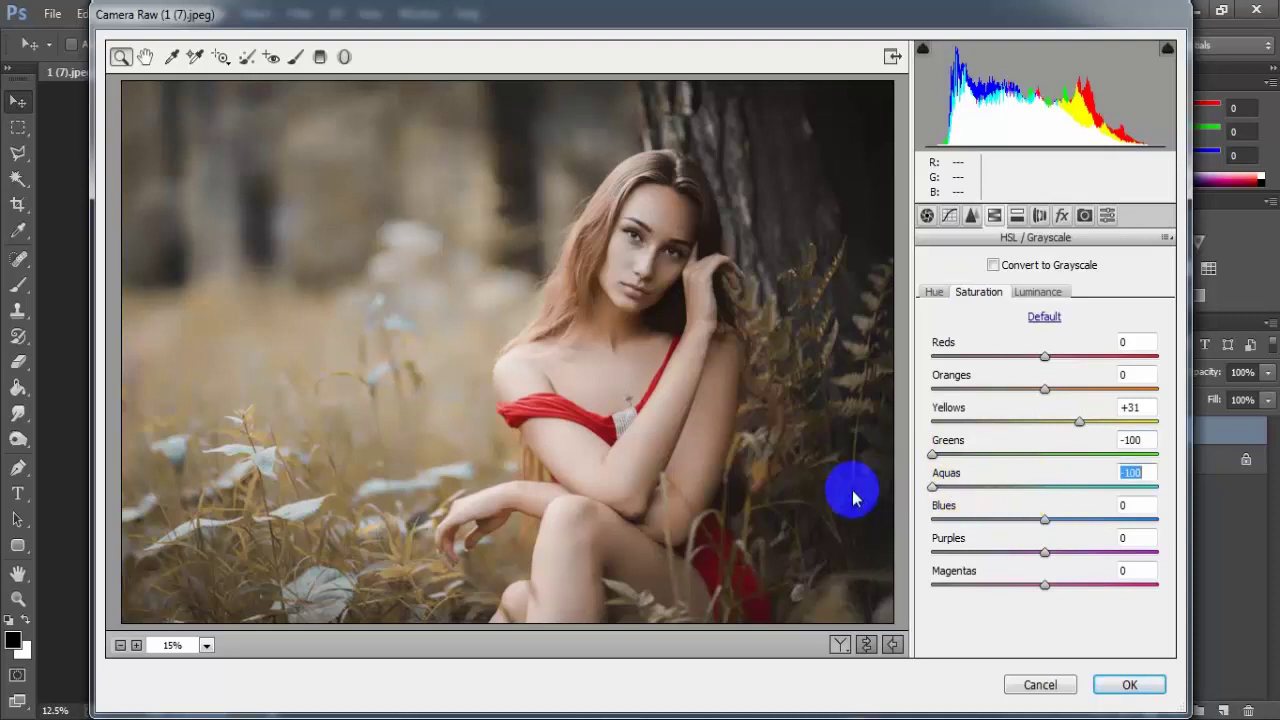
left_click(1039, 296)
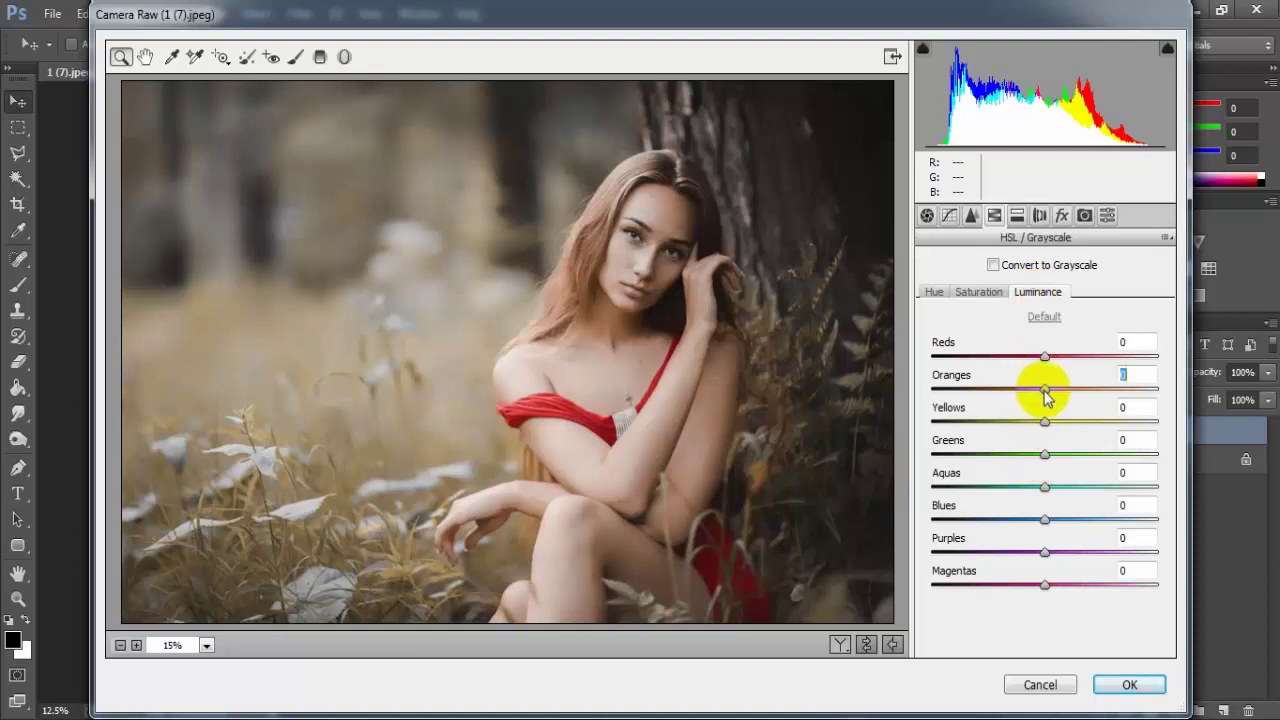
left_click_drag(1050, 395, 1062, 396)
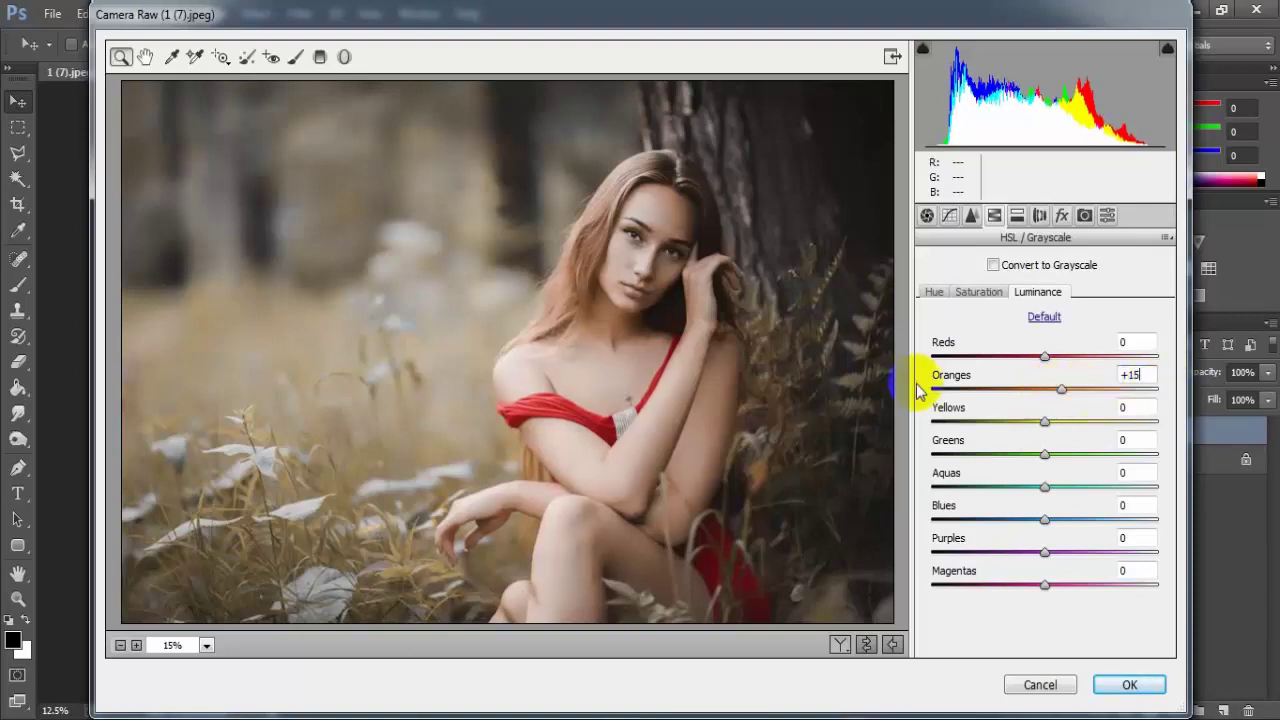
Give the Split Toning highlights a hue of 182 with saturation entered as exactly 10
left_click(1018, 216)
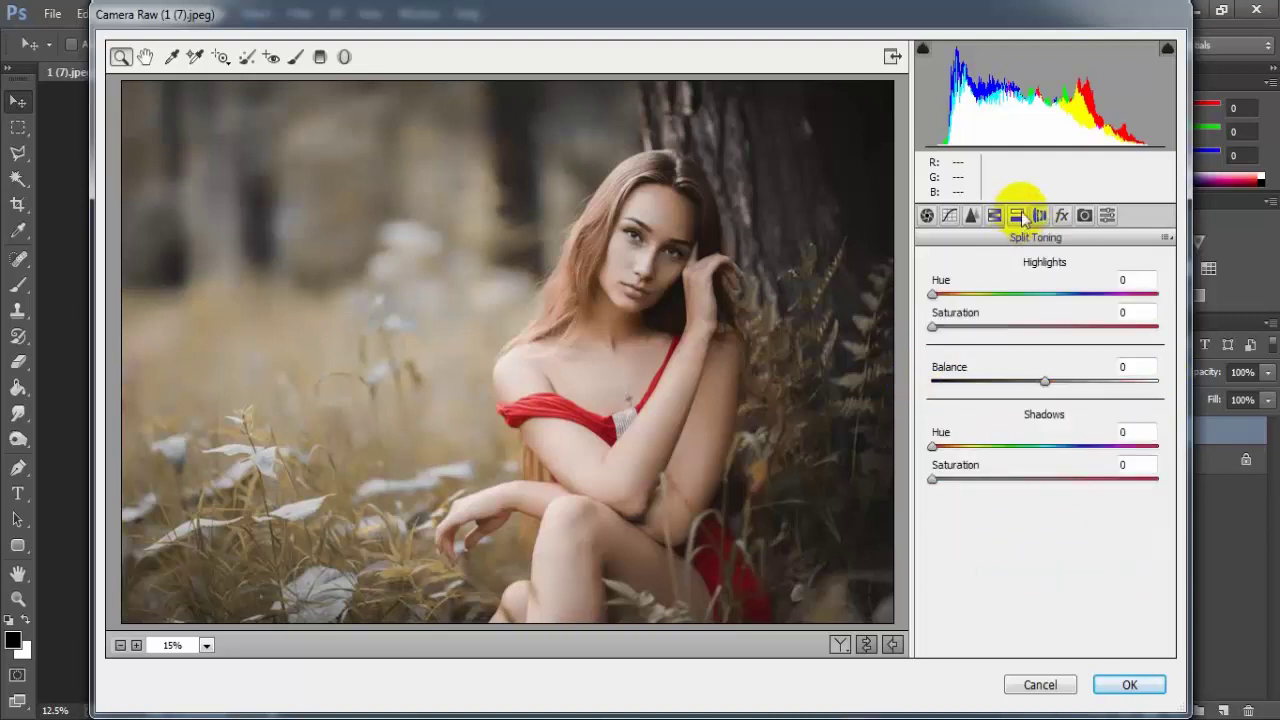
left_click_drag(932, 294, 1011, 305)
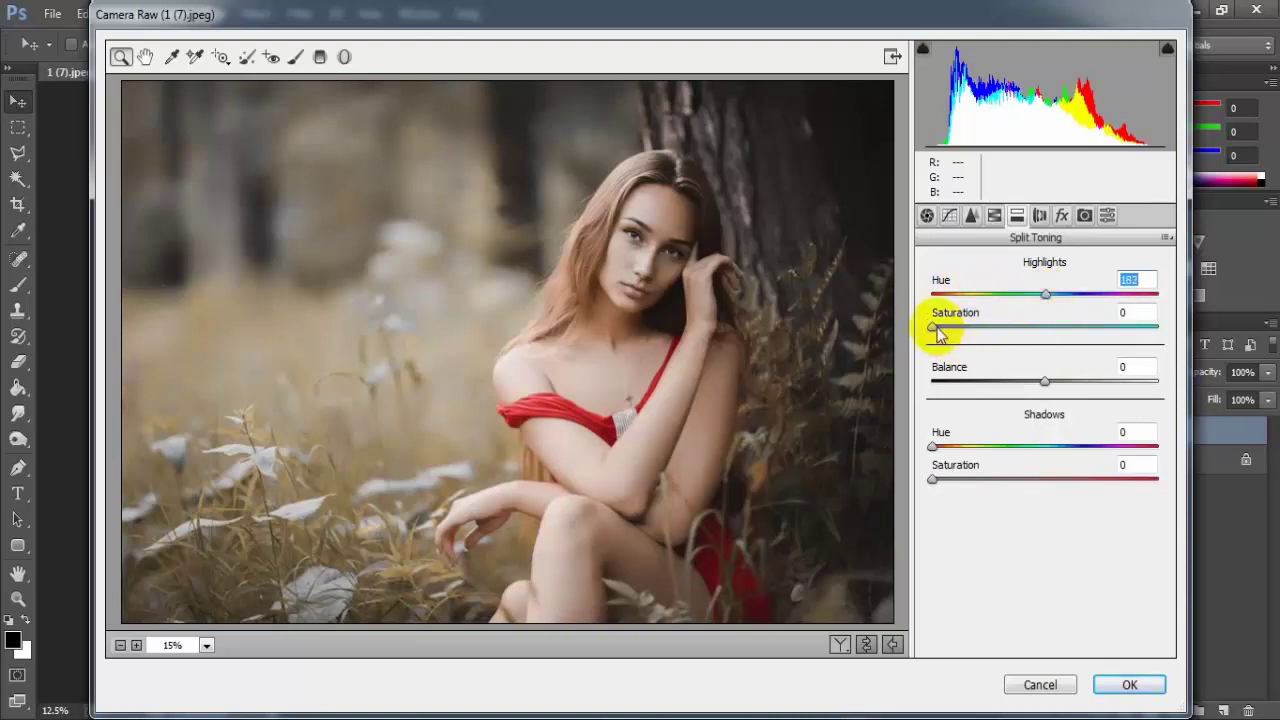
left_click_drag(934, 328, 955, 334)
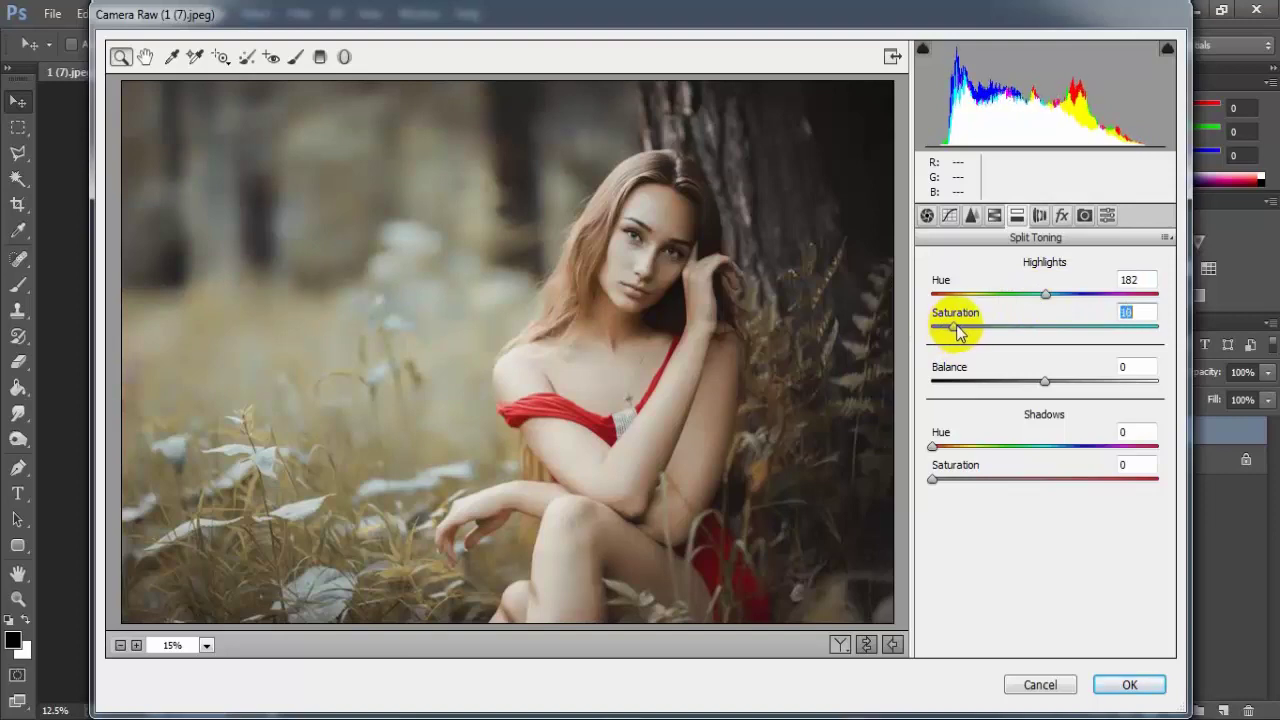
double_click(1125, 312)
type("10")
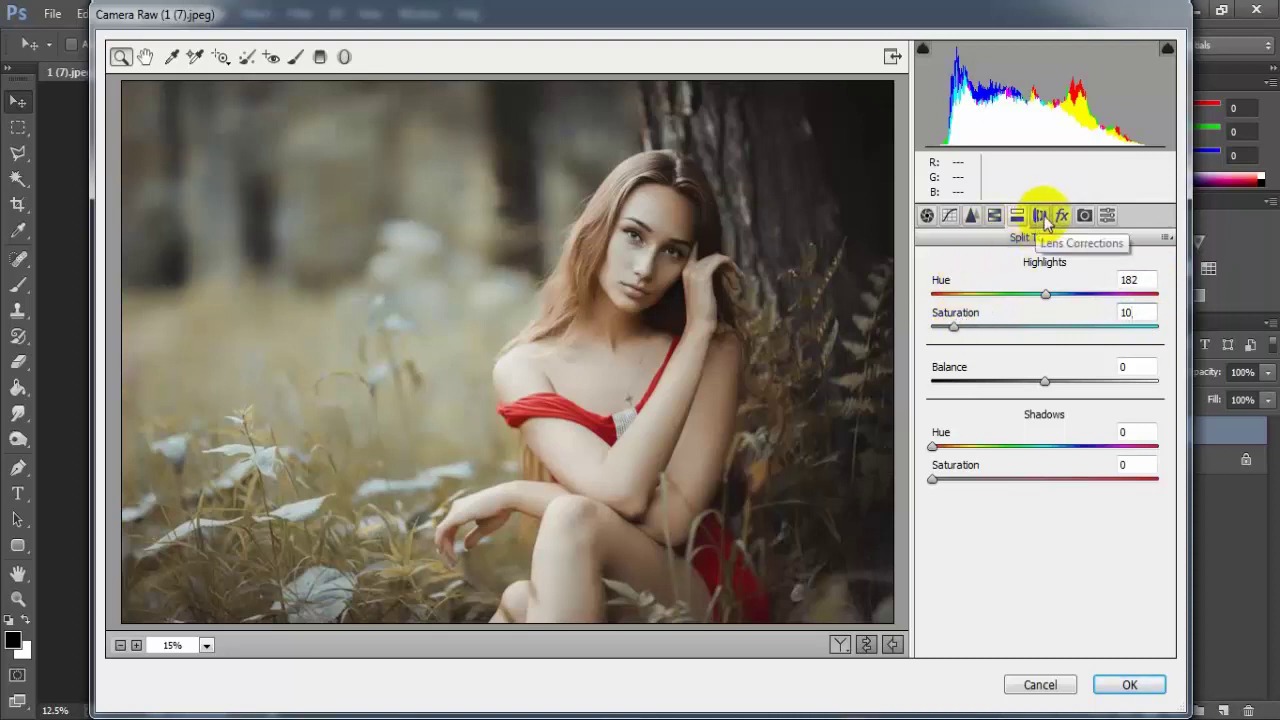
In Lens Corrections, set Lens Vignetting Amount to -36 and Midpoint to 0
left_click(1040, 217)
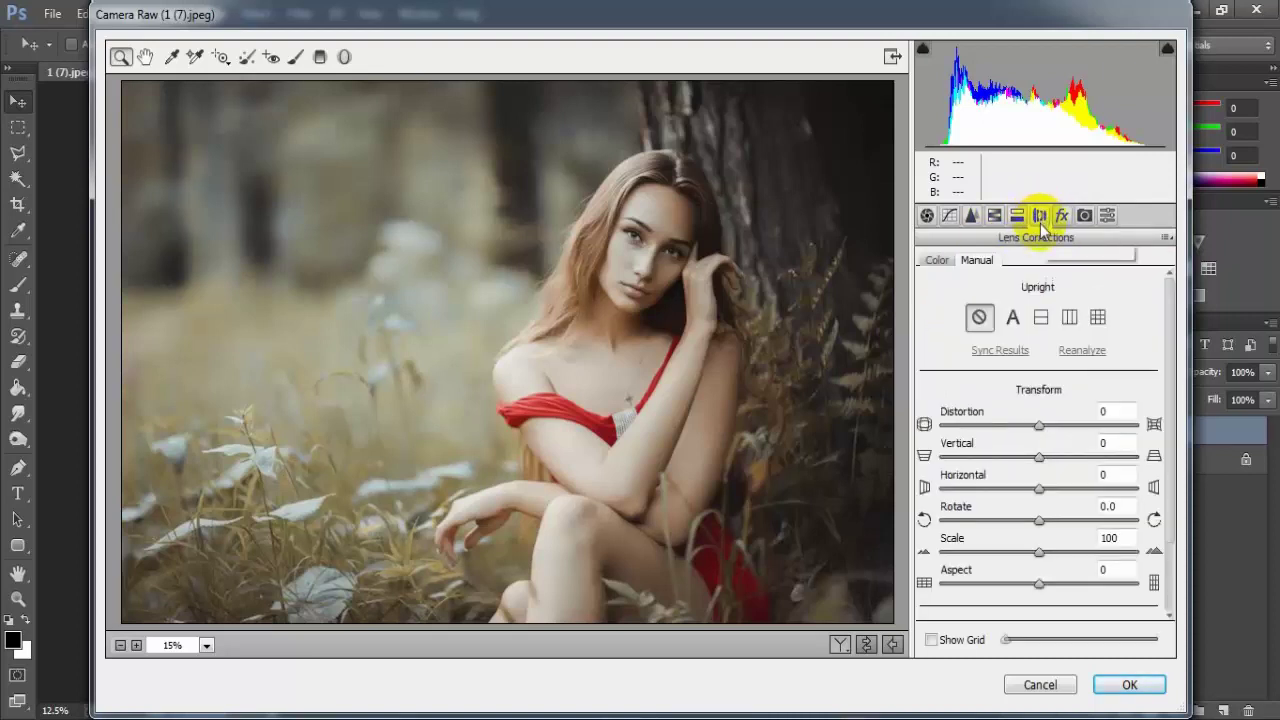
left_click_drag(1175, 408, 1177, 482)
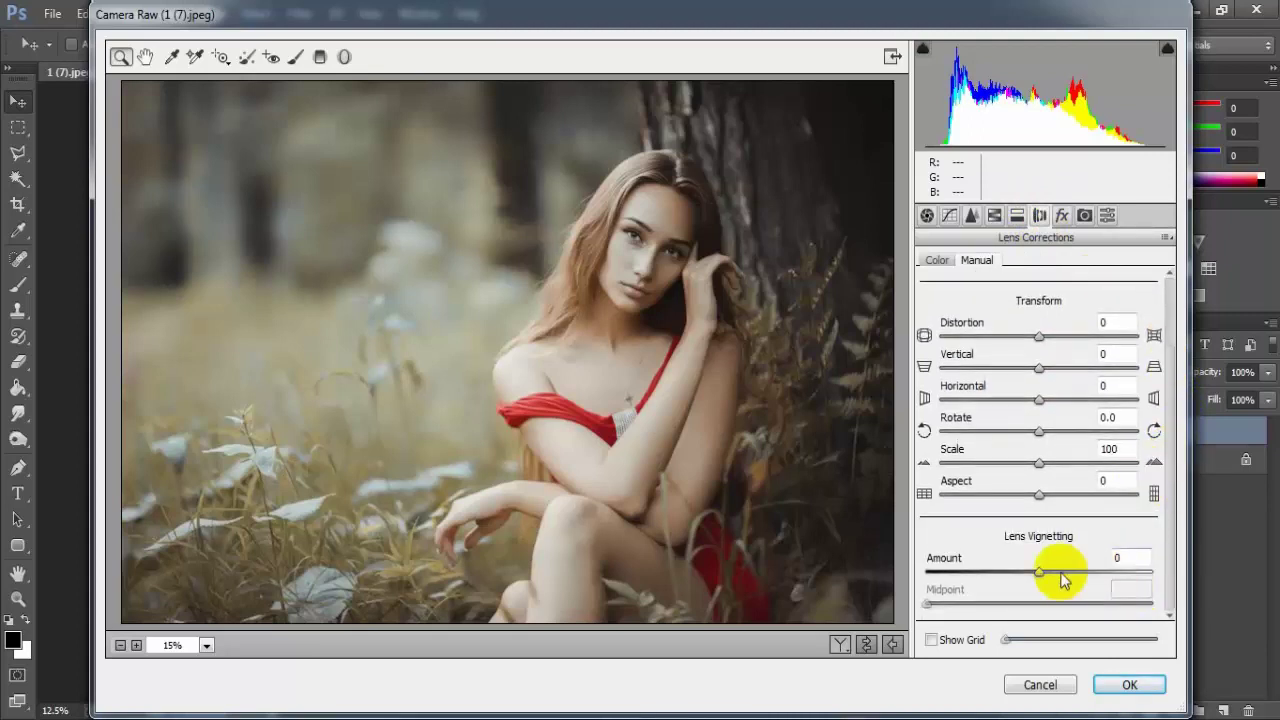
left_click_drag(1040, 573, 1002, 578)
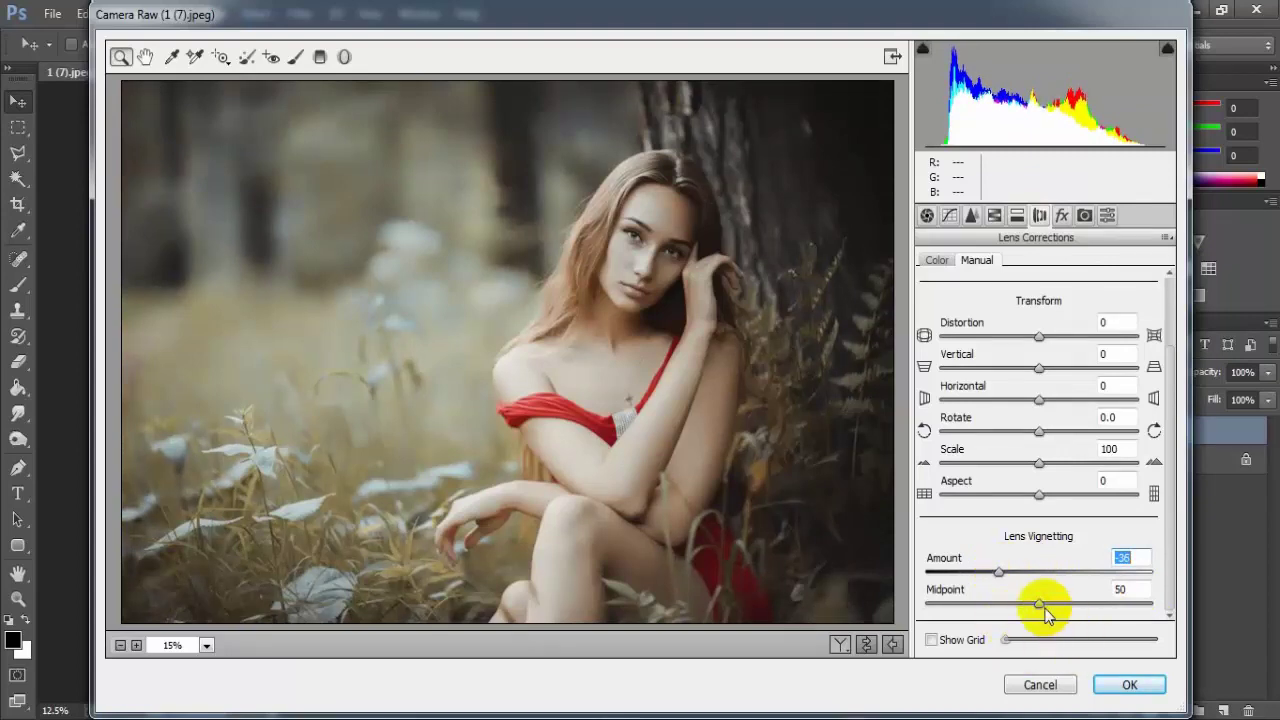
left_click_drag(1041, 604, 914, 608)
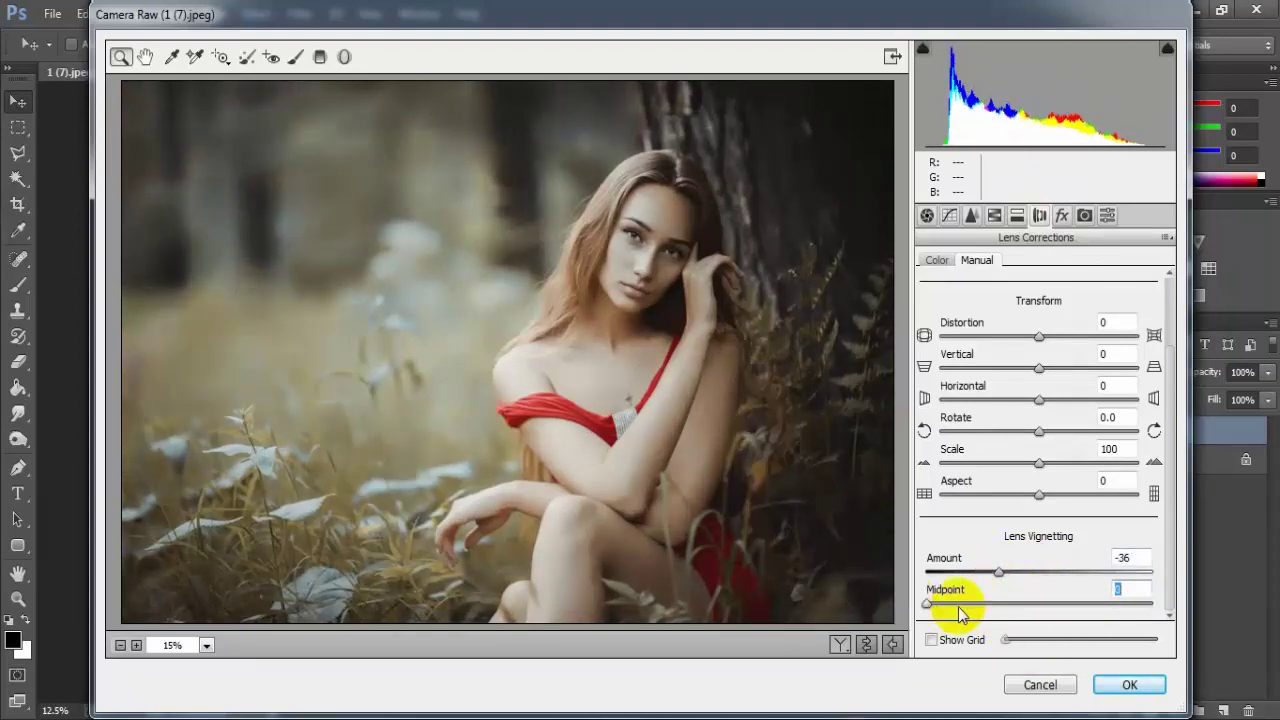
left_click(1125, 589)
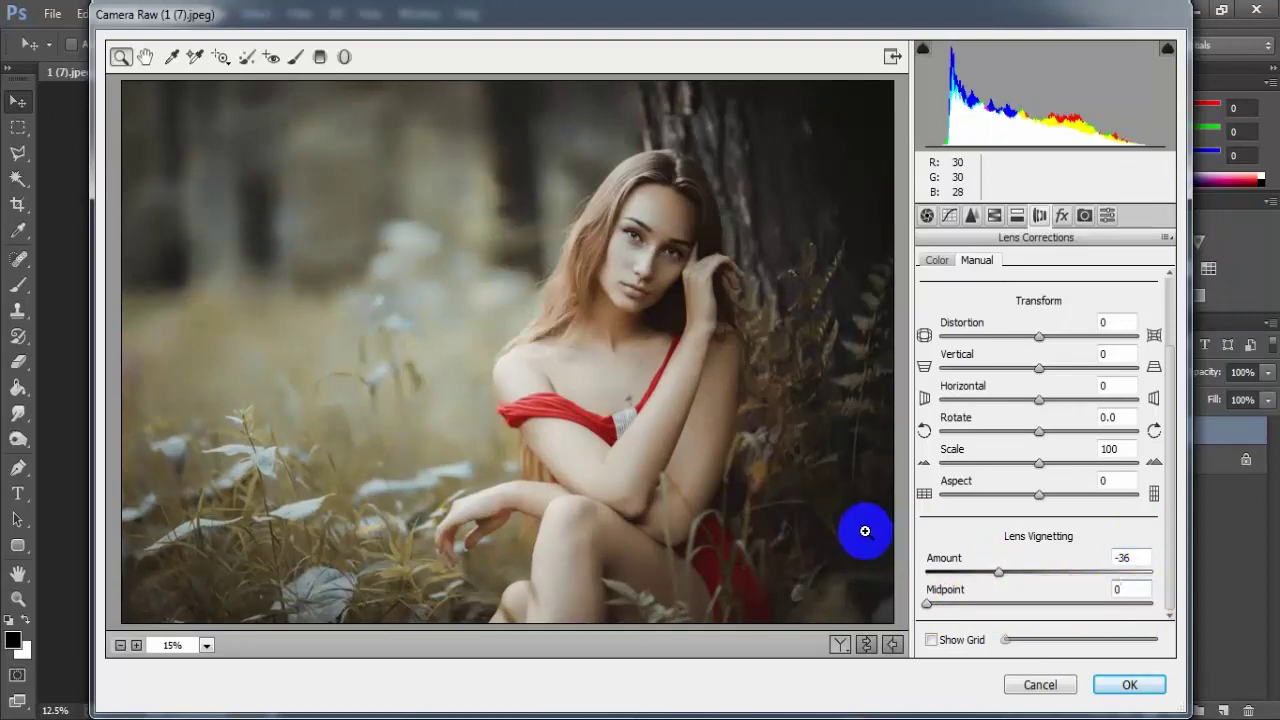
Set Camera Calibration Red primary to Hue +15, Sat -20 and Green primary to Hue +28, Sat -10
left_click(1085, 216)
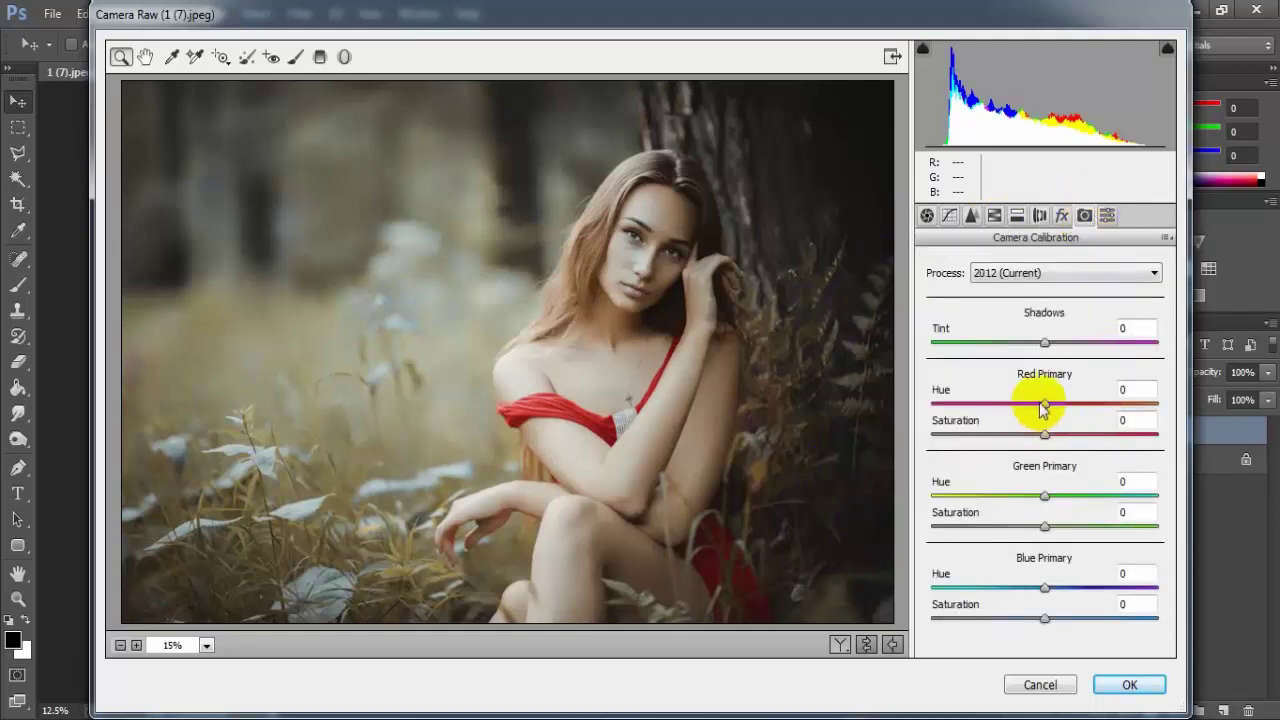
left_click_drag(1040, 404, 1045, 404)
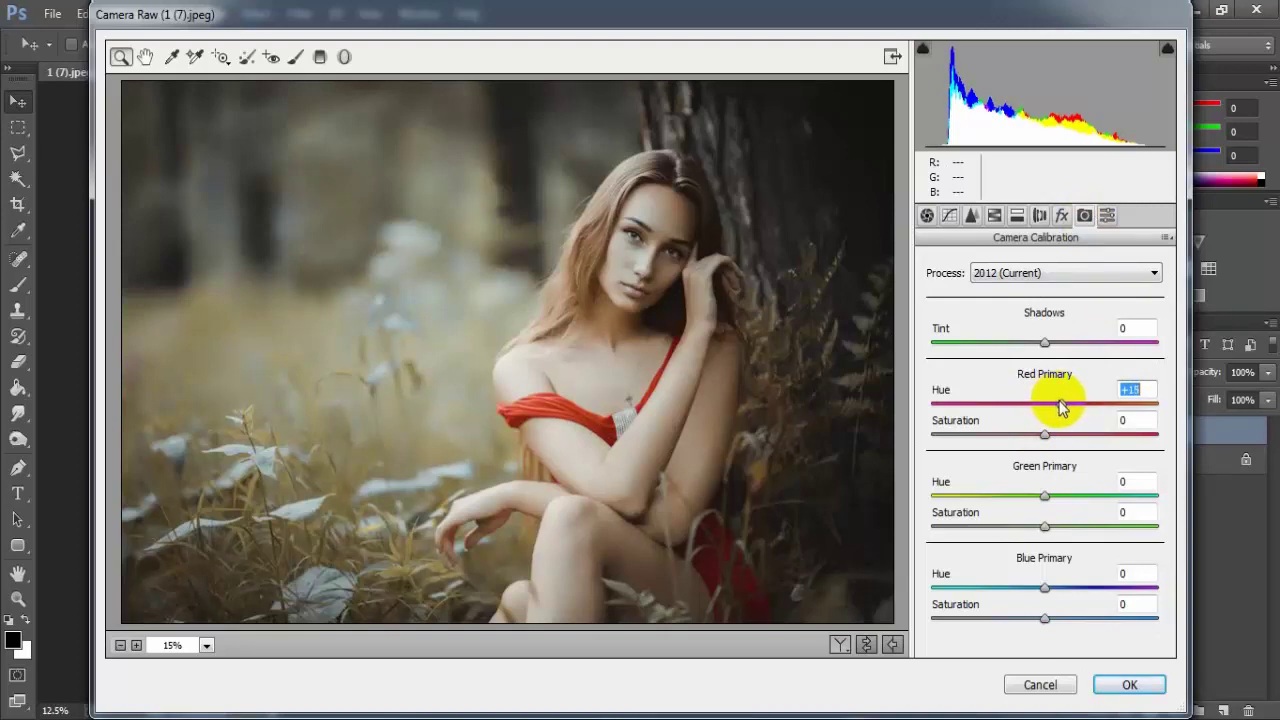
left_click_drag(1046, 434, 1031, 440)
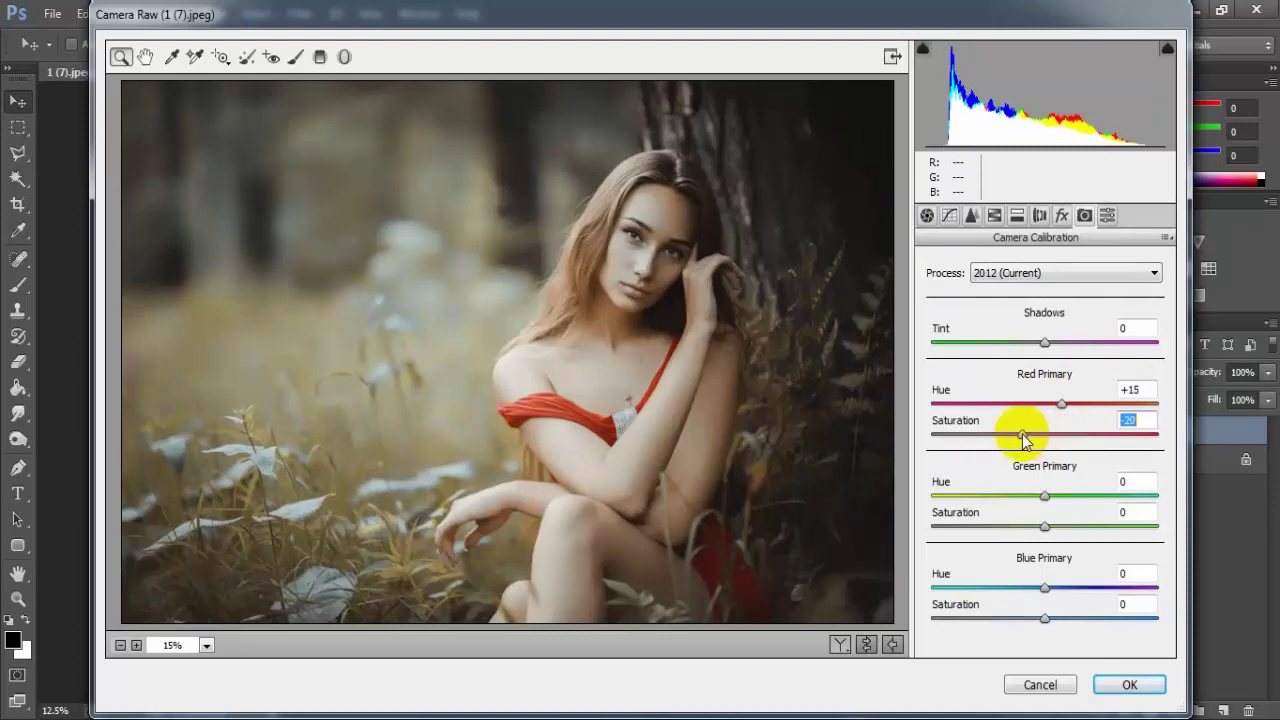
left_click(1046, 496)
left_click_drag(1046, 500, 1068, 502)
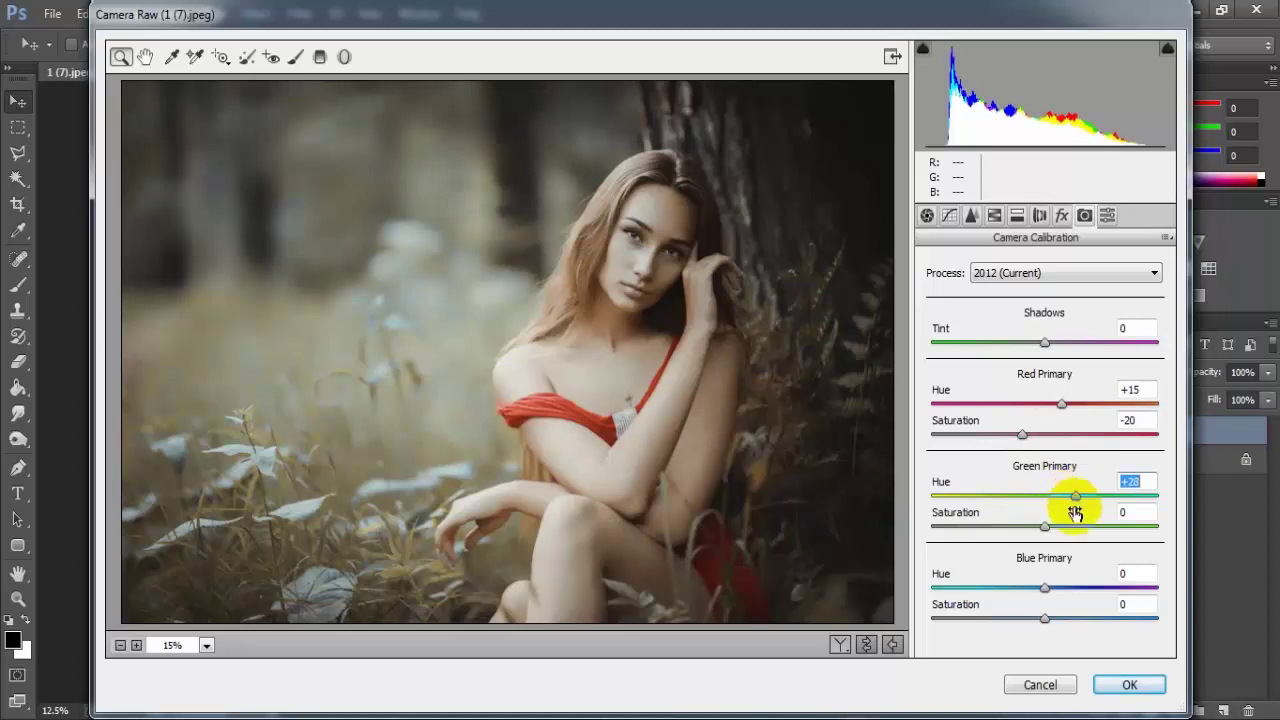
left_click_drag(1045, 526, 1035, 528)
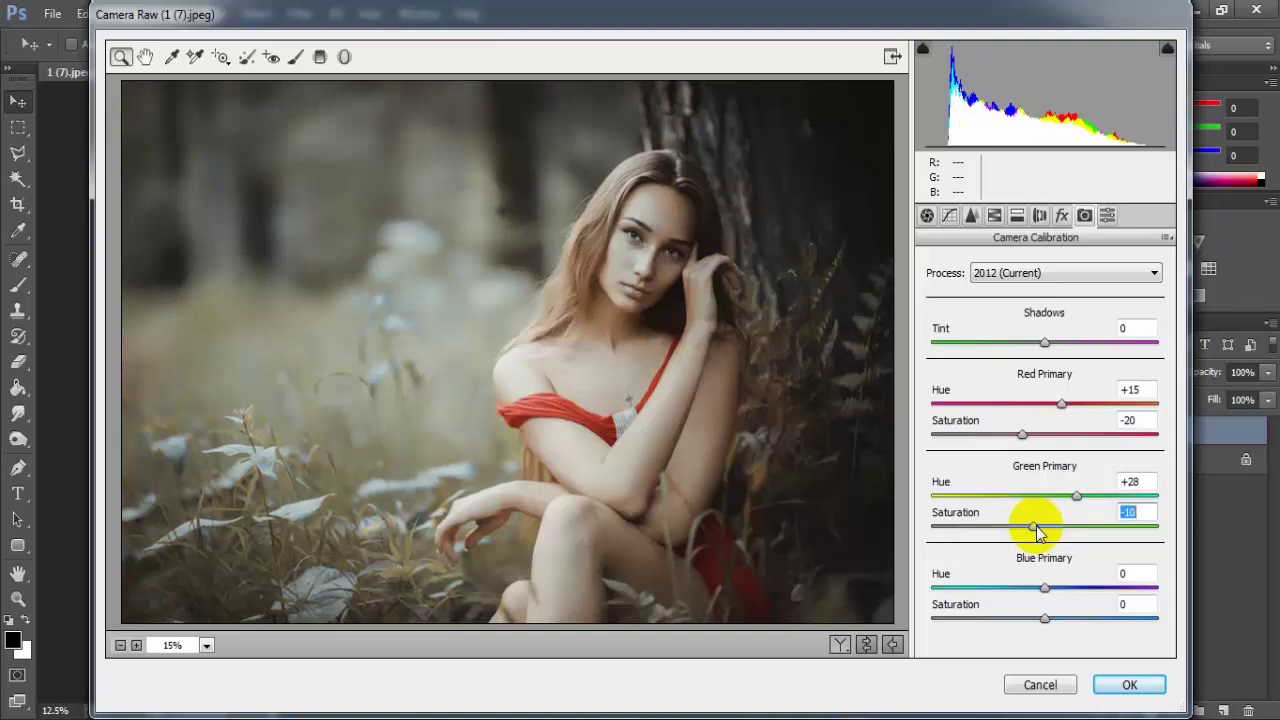
Set the Blue primary to Hue -50, Sat +30, preview Before/After, and apply the grade
left_click_drag(1045, 588, 1002, 595)
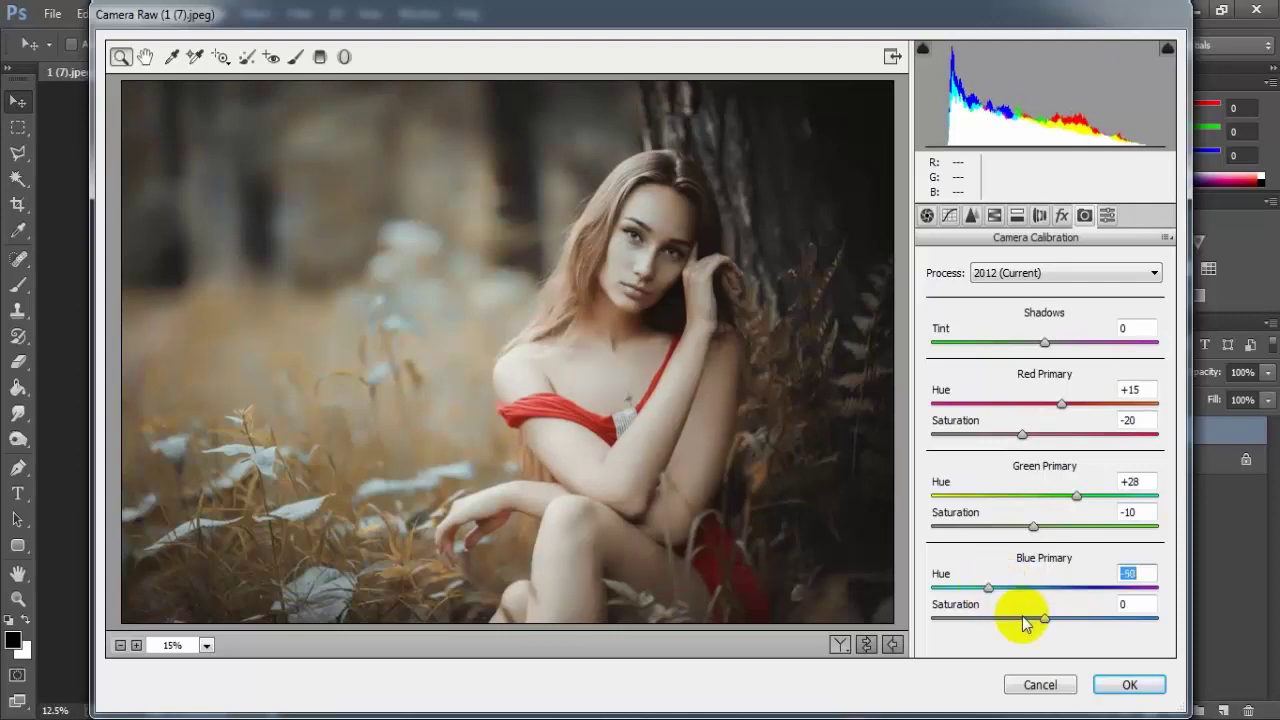
left_click_drag(1045, 618, 1060, 618)
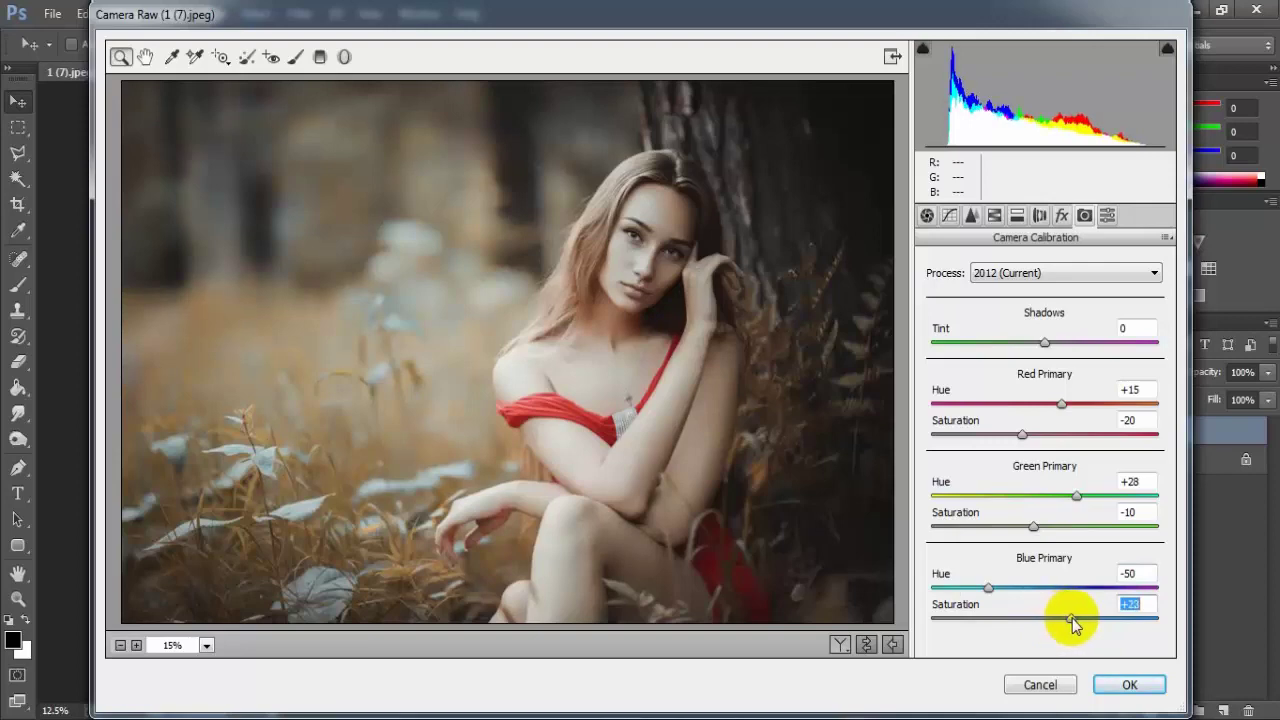
left_click_drag(1072, 618, 1078, 618)
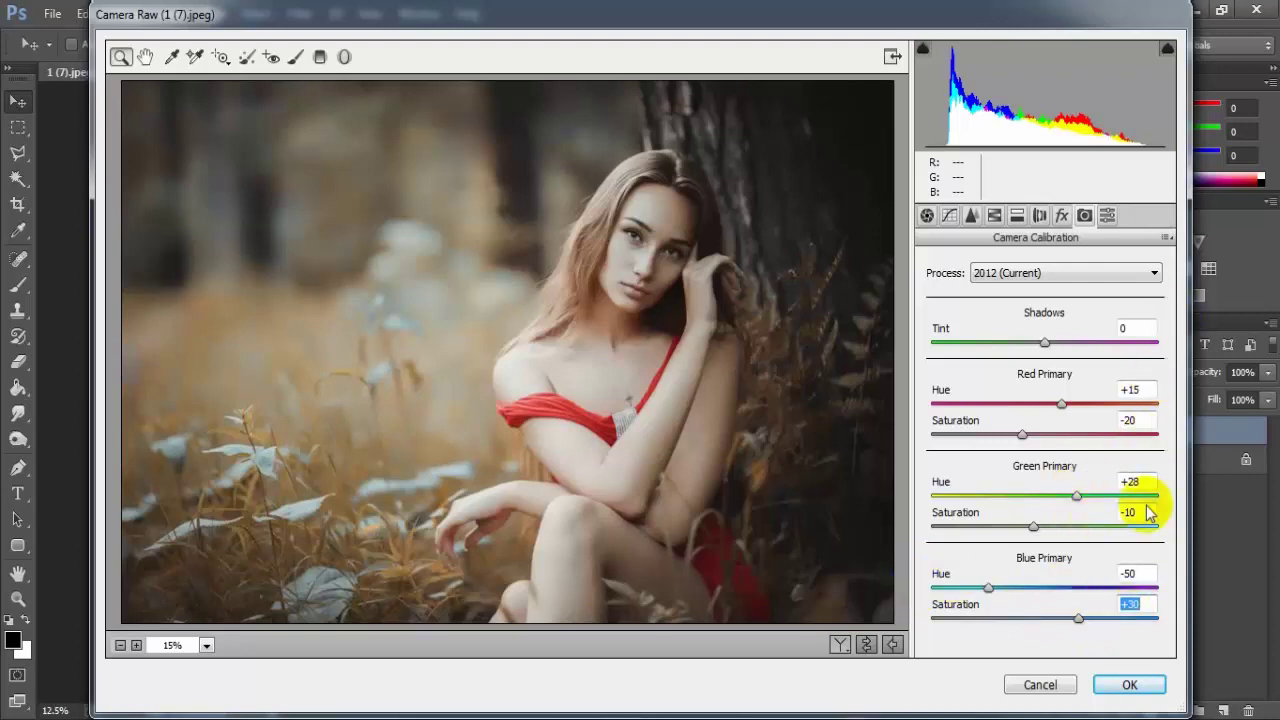
left_click(840, 645)
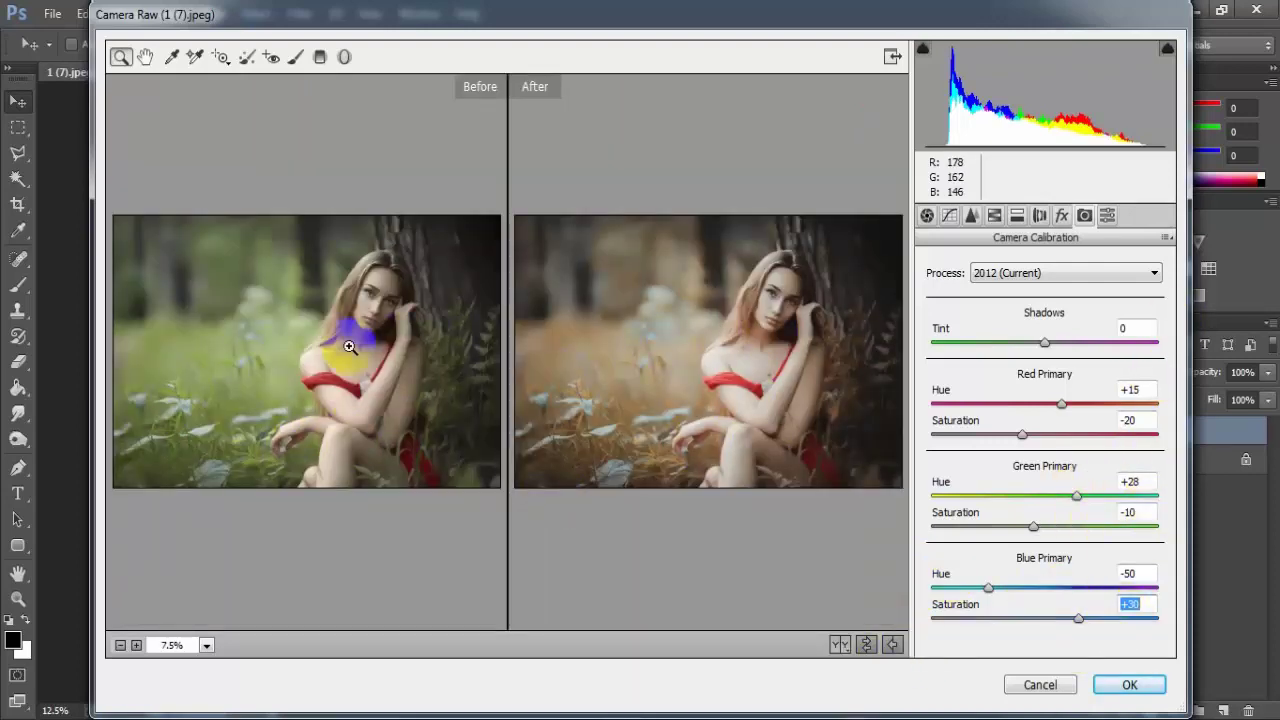
left_click(1148, 692)
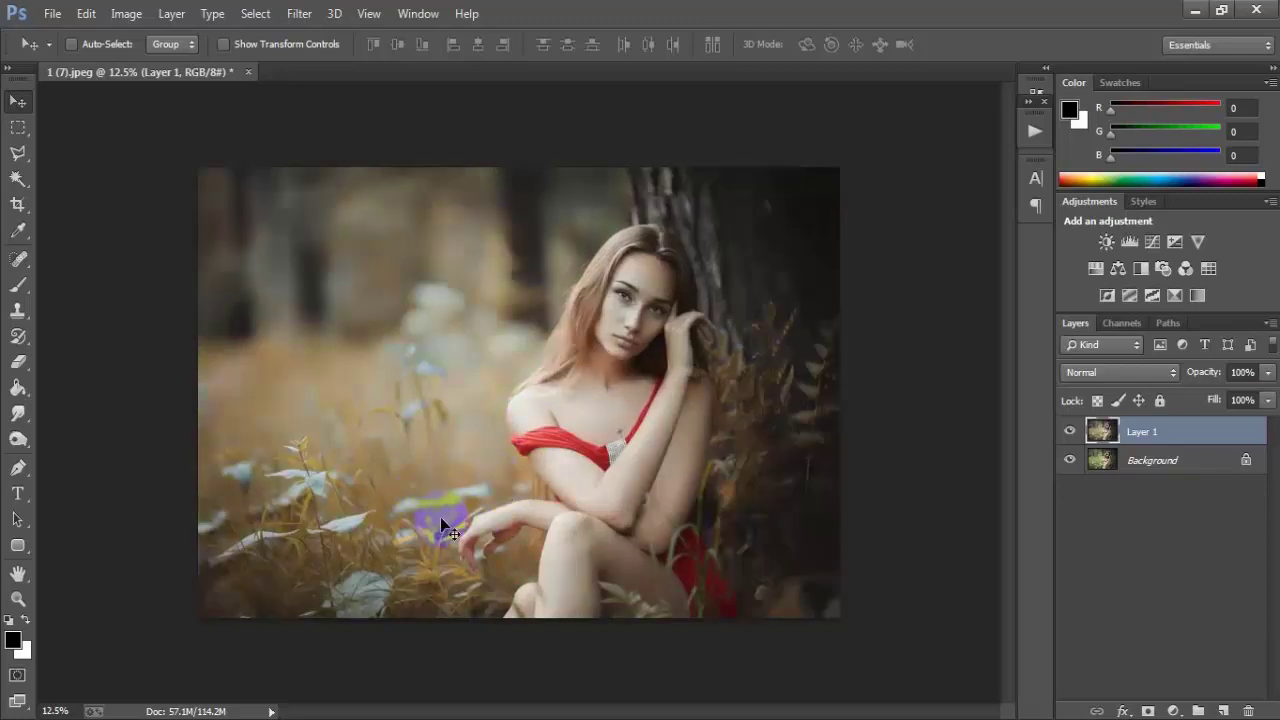
left_click(1069, 432)
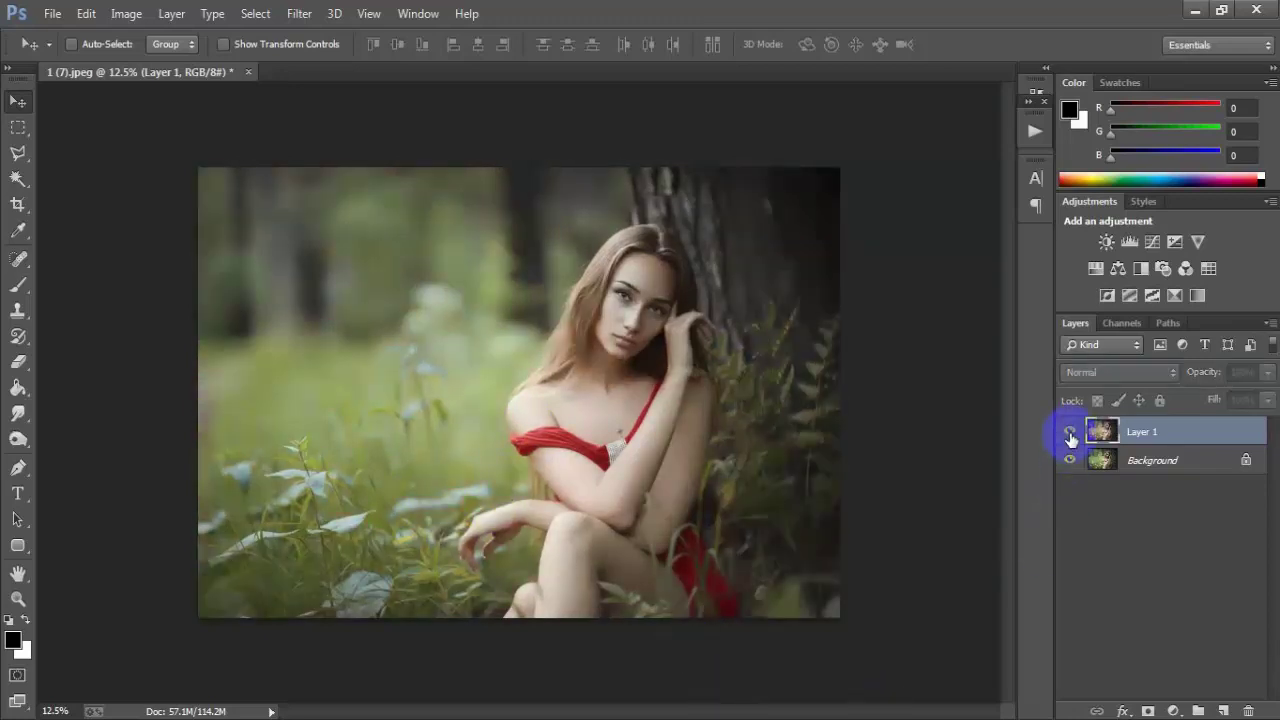
left_click(1070, 434)
key("ctrl+plus")
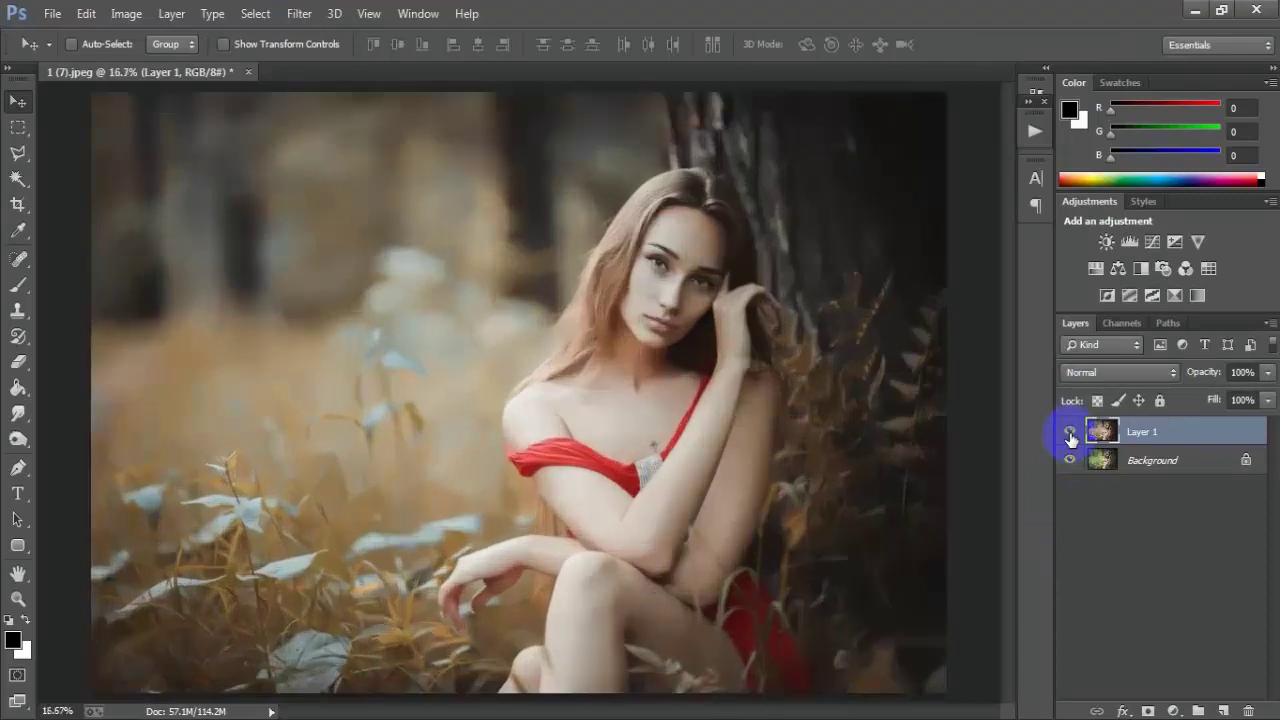
left_click(1070, 434)
left_click(1070, 434)
left_click(1069, 434)
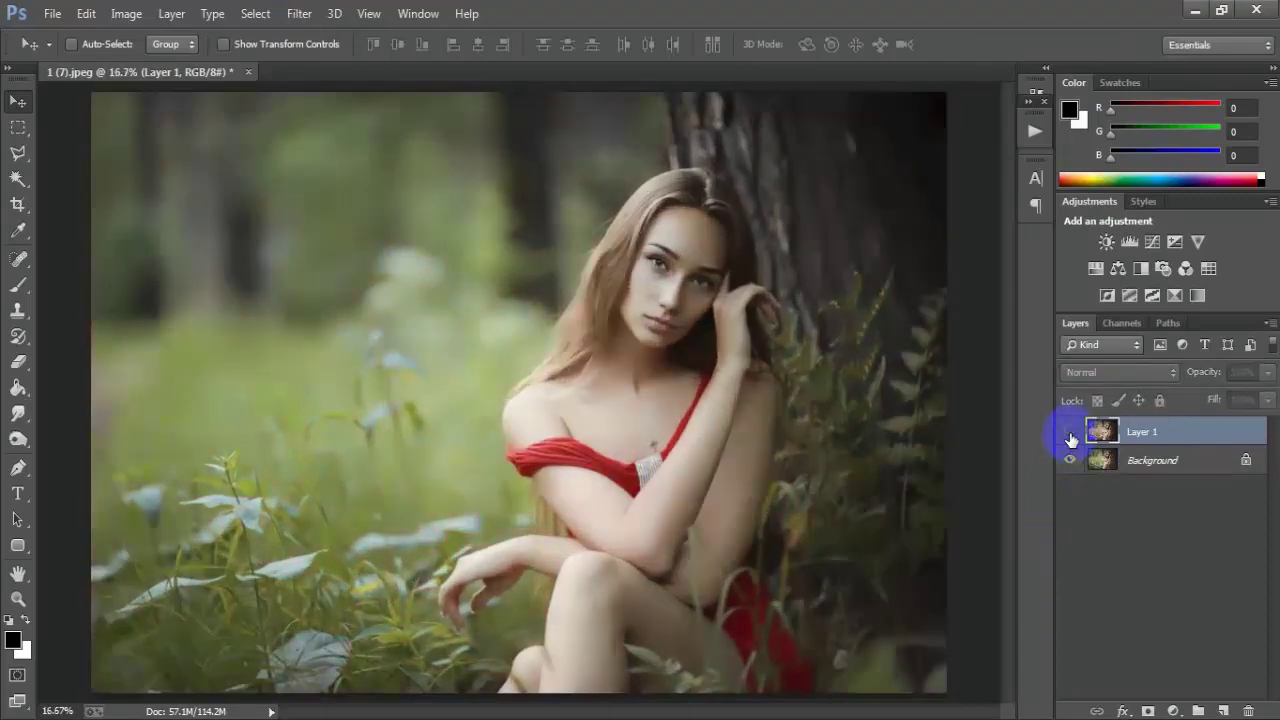
left_click(1069, 434)
left_click(1069, 434)
left_click(1069, 434)
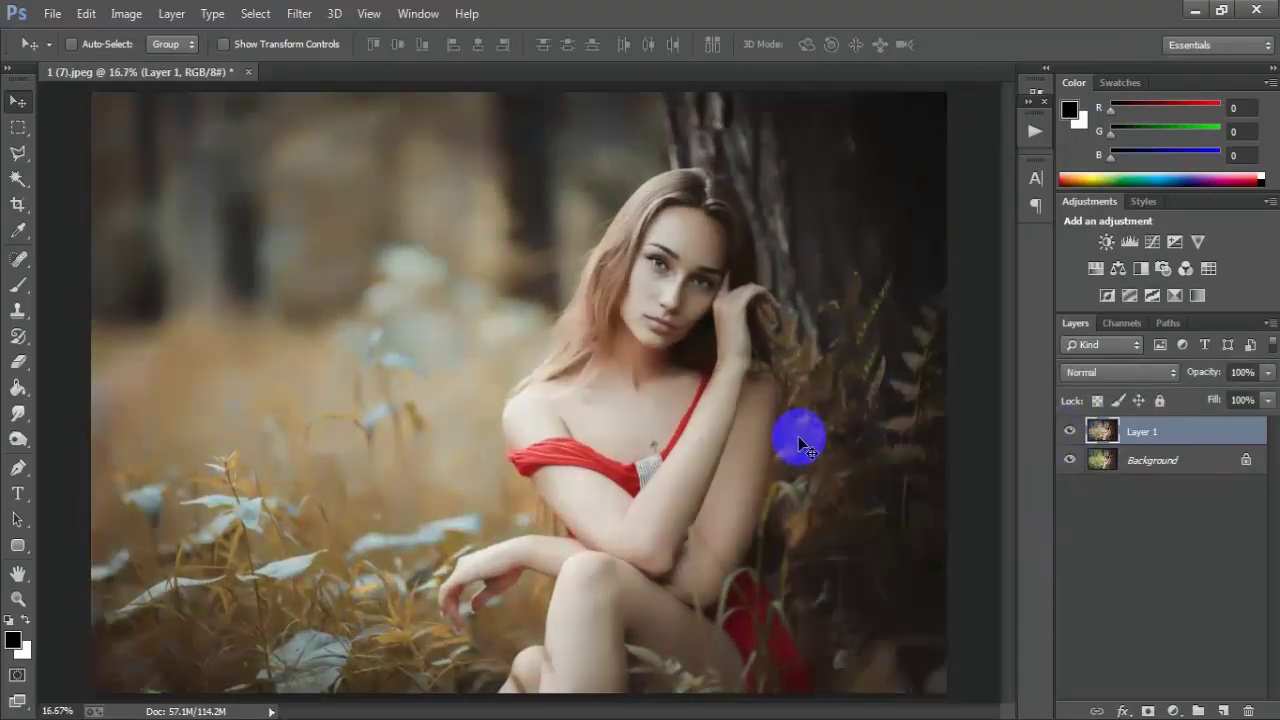
key("ctrl+minus")
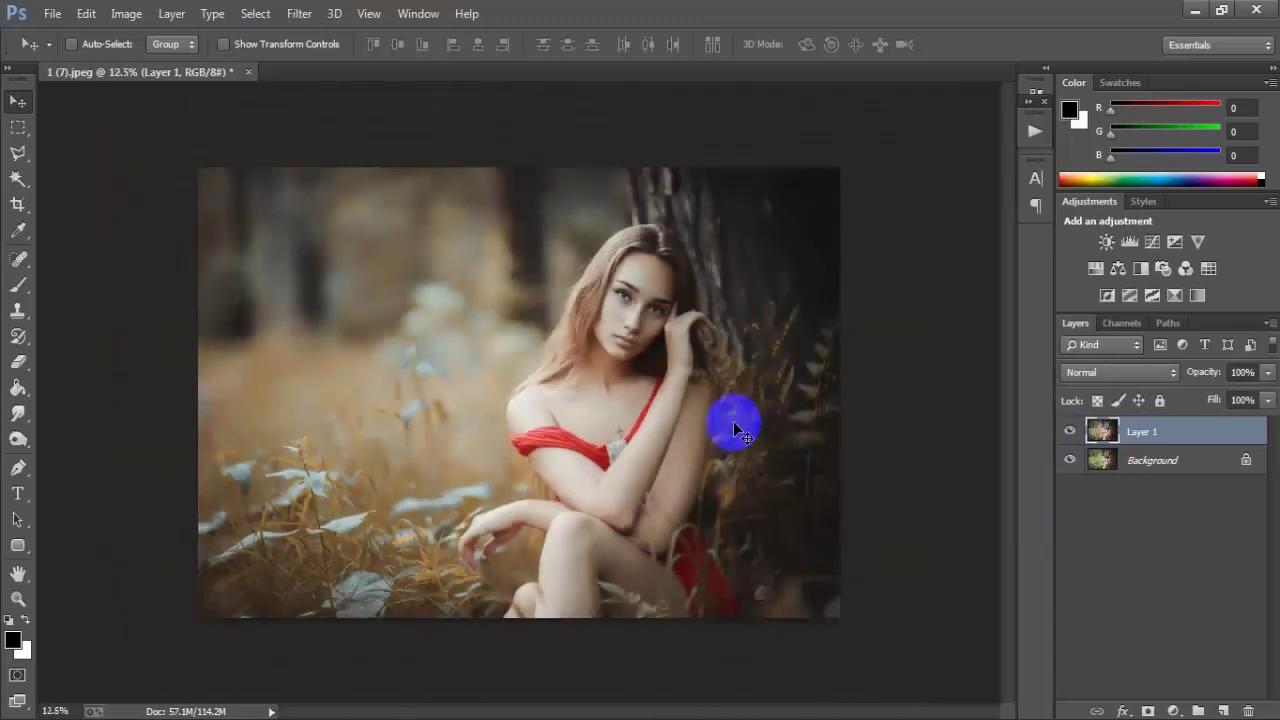
Select the Background layer and toggle Layer 1's visibility to compare the forest portrait
left_click(600, 480)
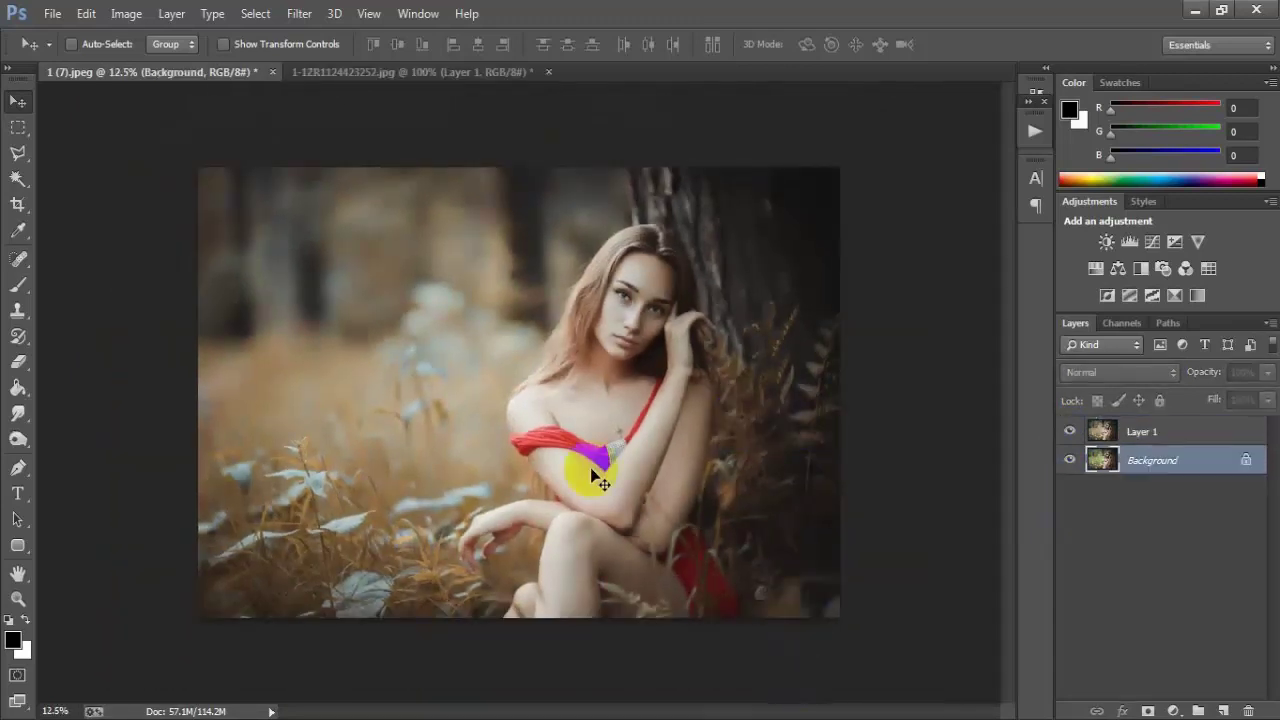
left_click(1070, 432)
left_click(1070, 432)
Switch to the 1-1ZR1124423252.jpg document and toggle its Layer 1 repeatedly to compare looks
left_click(383, 78)
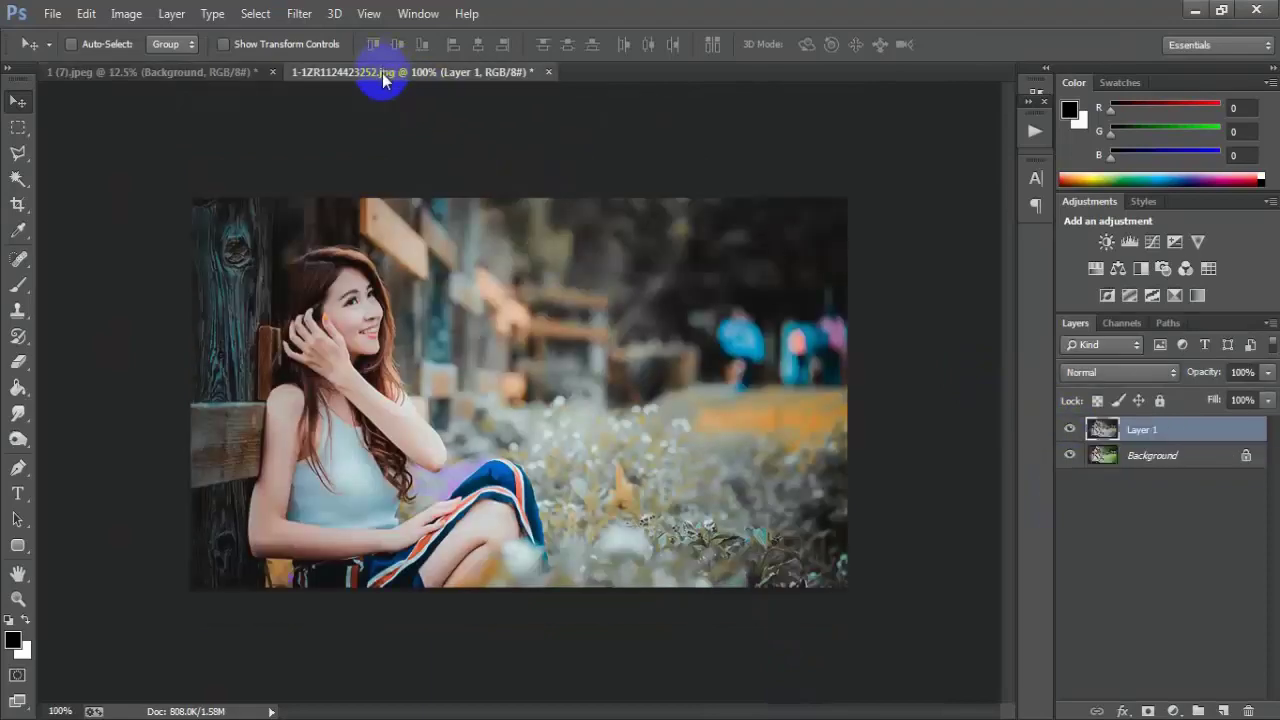
left_click(1070, 432)
left_click(1070, 432)
left_click(1070, 432)
left_click(1070, 432)
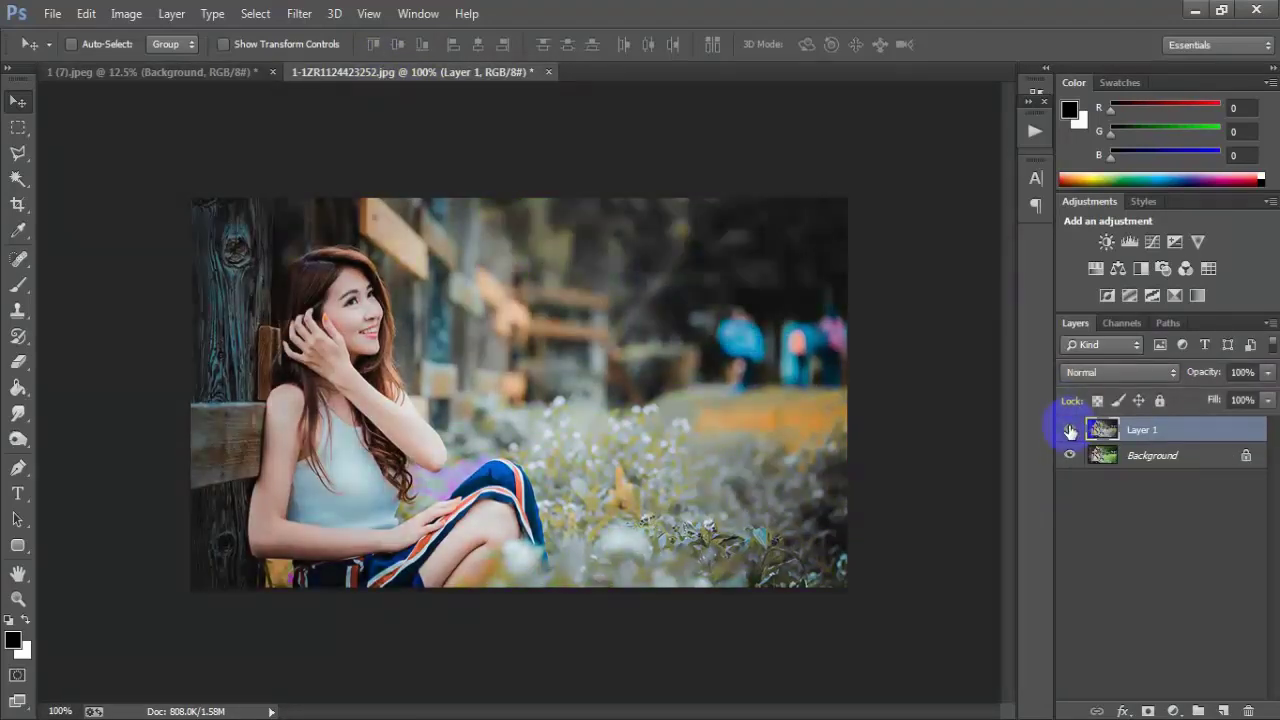
left_click(1070, 432)
Return to the 1 (7).jpeg document and toggle Layer 1 again for a before/after comparison
left_click(1070, 432)
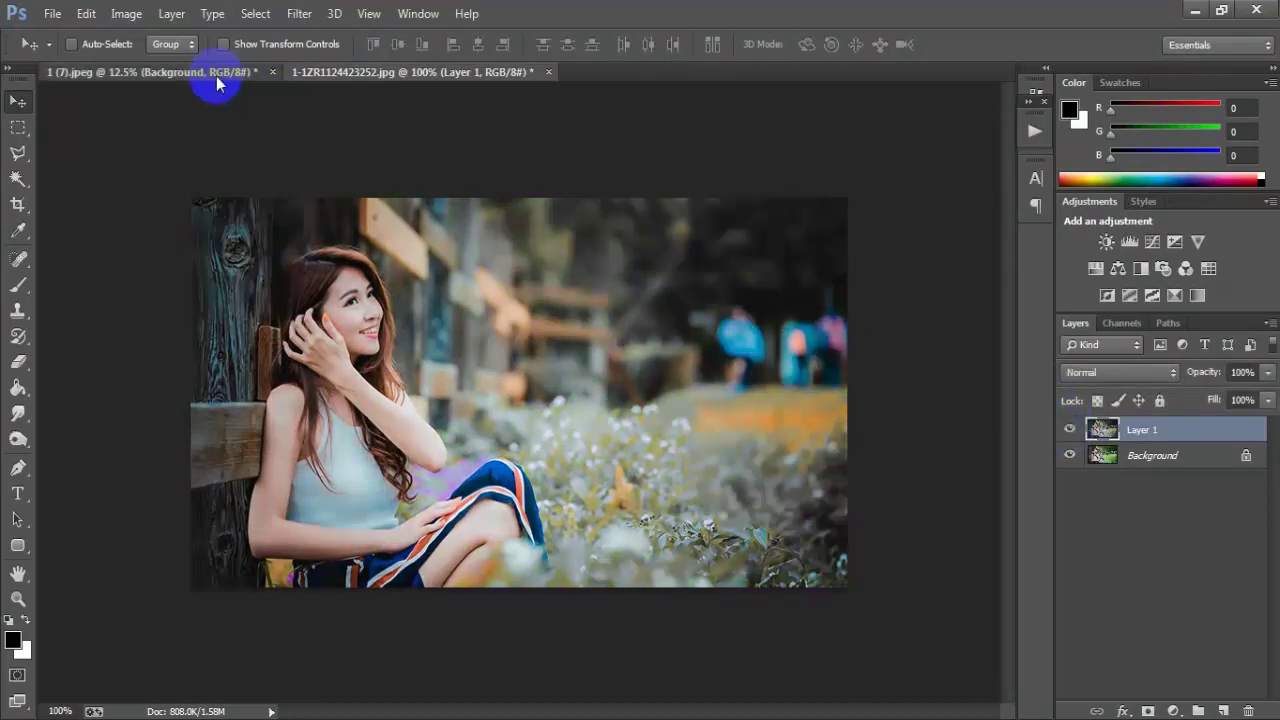
left_click(205, 73)
left_click(1070, 432)
left_click(1070, 432)
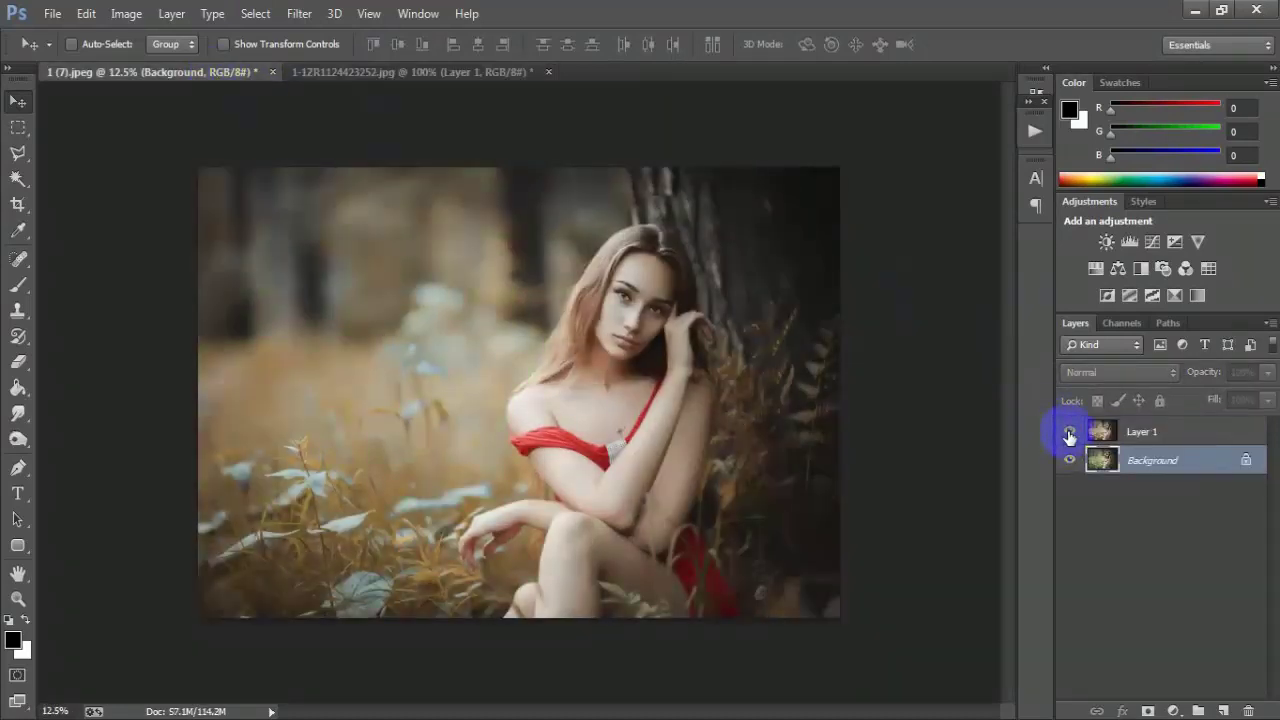
left_click(1070, 432)
left_click(1070, 432)
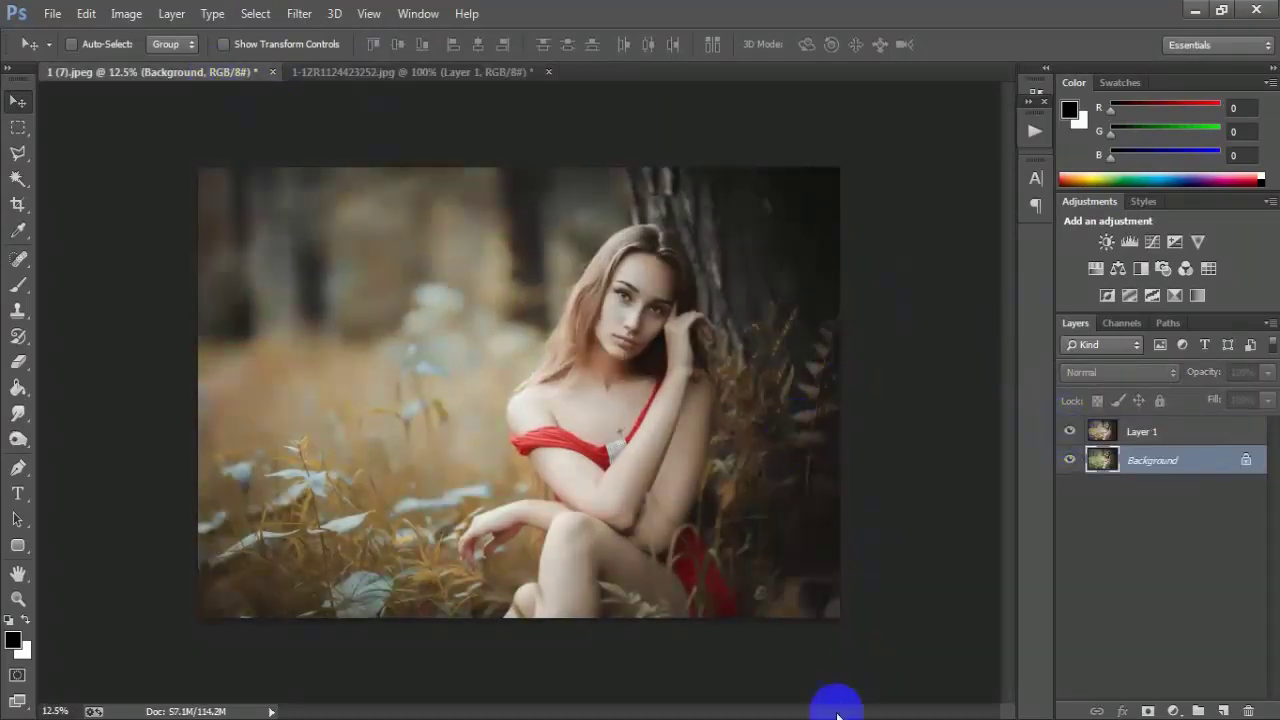